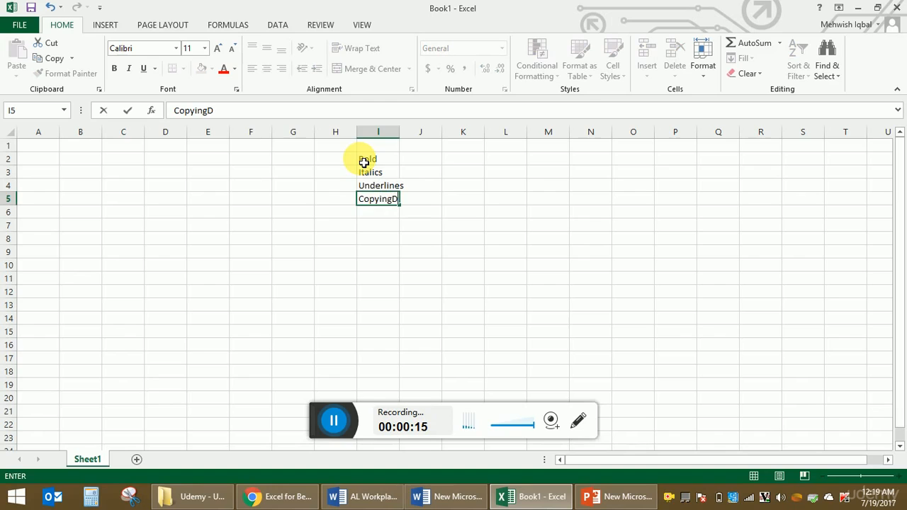
Enter Copying Data, Cutting Data and Pasting Data in cells I5 to I7 of the topic list.
{"action": "key", "text": "BackSpace"}
{"action": "type", "text": "Data"}
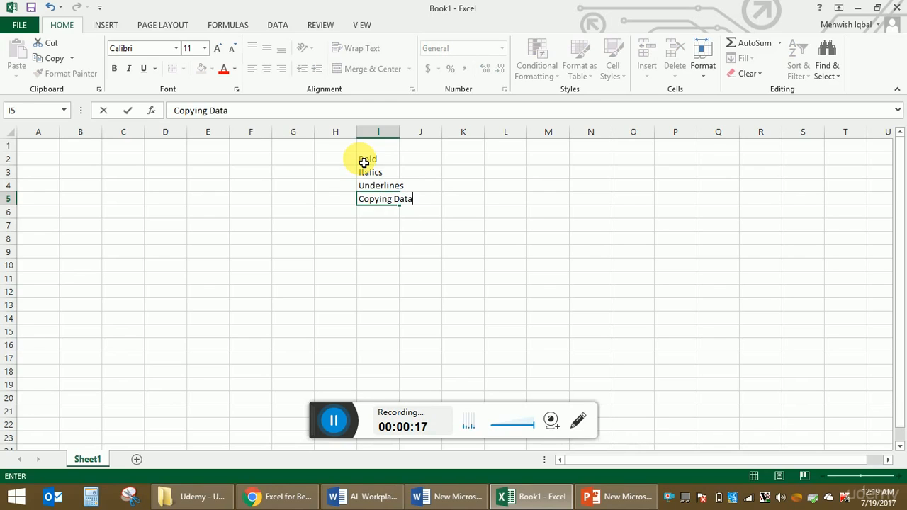
{"action": "key", "text": "Return"}
{"action": "type", "text": "Cutting Data"}
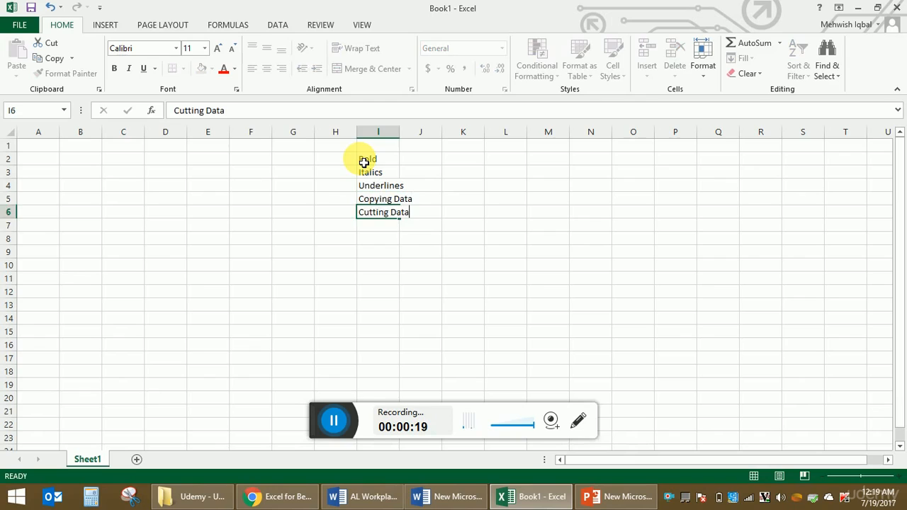
{"action": "key", "text": "Return"}
{"action": "type", "text": "Pasting Data"}
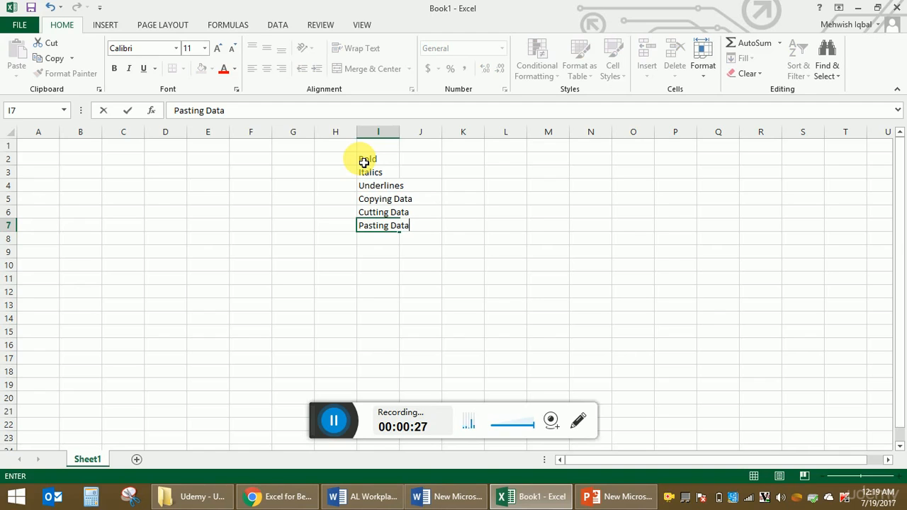
{"action": "key", "text": "Return"}
Add Format Painter in I8 and Beautiful in I9 to the end of the topic list.
{"action": "type", "text": "Fo"}
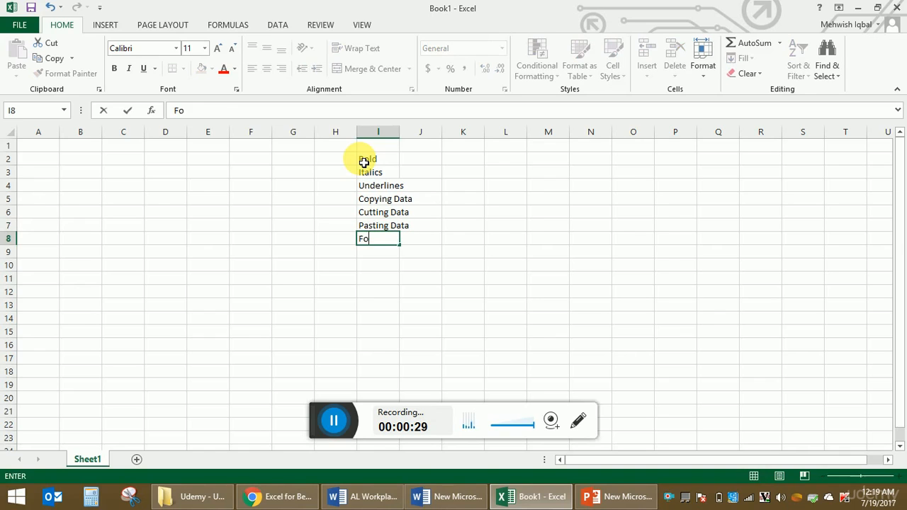
{"action": "type", "text": "rmat Painter"}
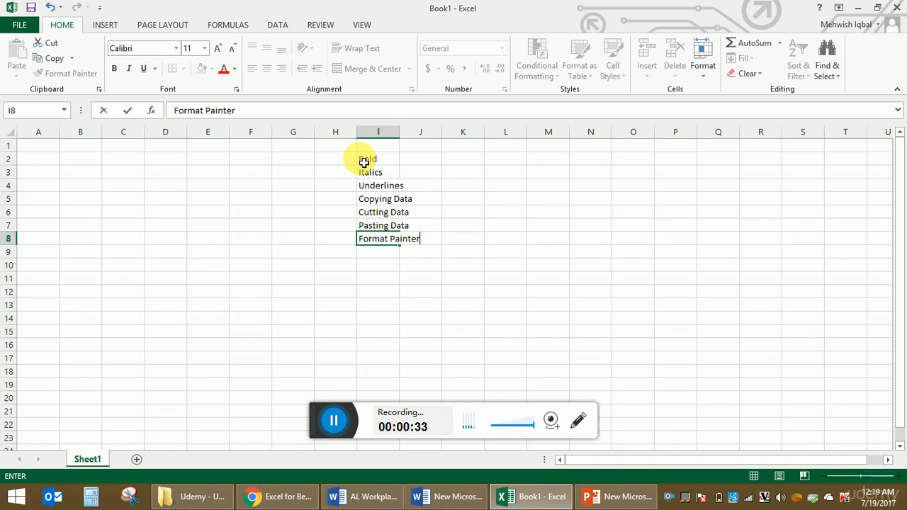
{"action": "key", "text": "Return"}
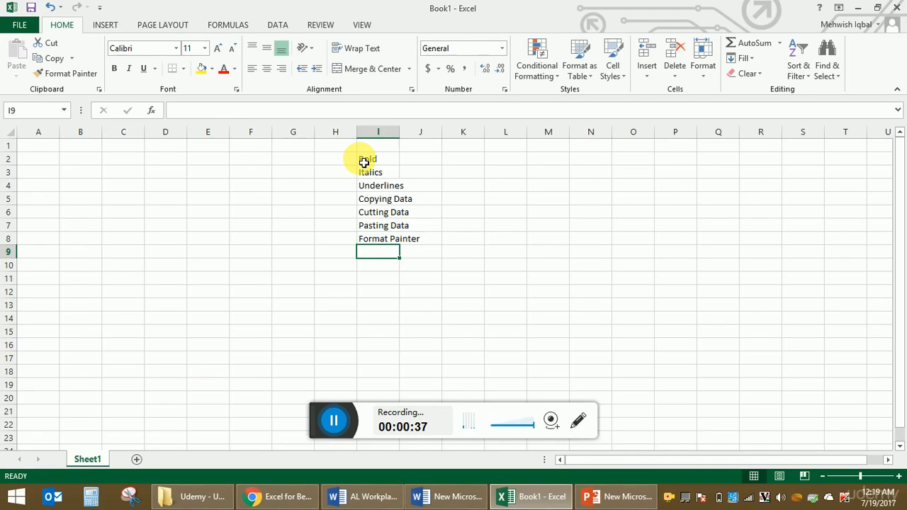
{"action": "type", "text": "Beatu"}
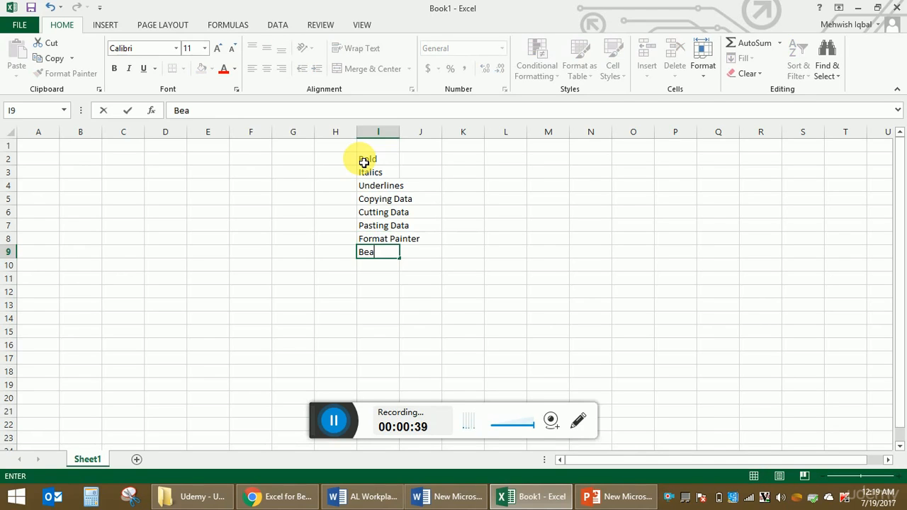
{"action": "key", "text": "BackSpace"}
{"action": "key", "text": "BackSpace"}
{"action": "type", "text": "utiful"}
Enter the column header Name in cell A1.
{"action": "key", "text": "Left"}
{"action": "key", "text": "Left"}
{"action": "key", "text": "Left"}
{"action": "key", "text": "Left"}
{"action": "key", "text": "Left"}
{"action": "key", "text": "Left"}
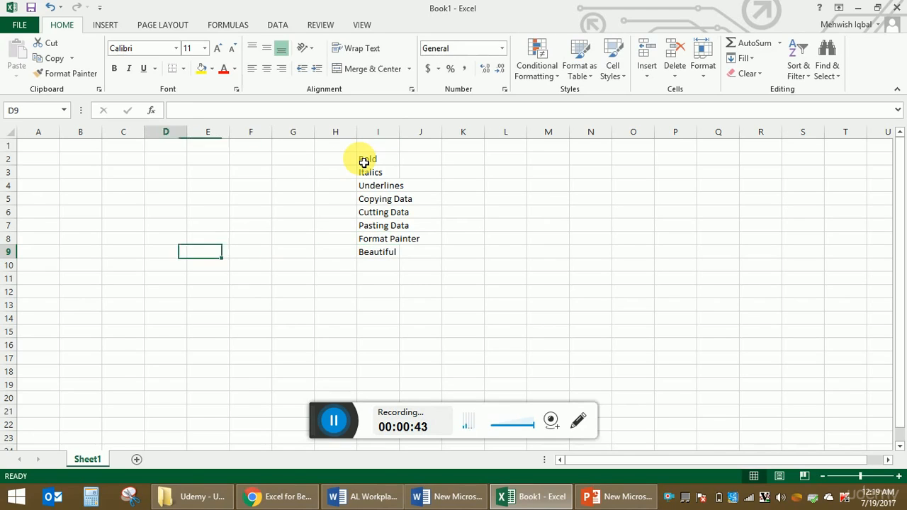
{"action": "key", "text": "Up"}
{"action": "key", "text": "Up"}
{"action": "key", "text": "Up"}
{"action": "key", "text": "Up"}
{"action": "key", "text": "Up"}
{"action": "key", "text": "Up"}
{"action": "key", "text": "Up"}
{"action": "key", "text": "Left"}
{"action": "key", "text": "Up"}
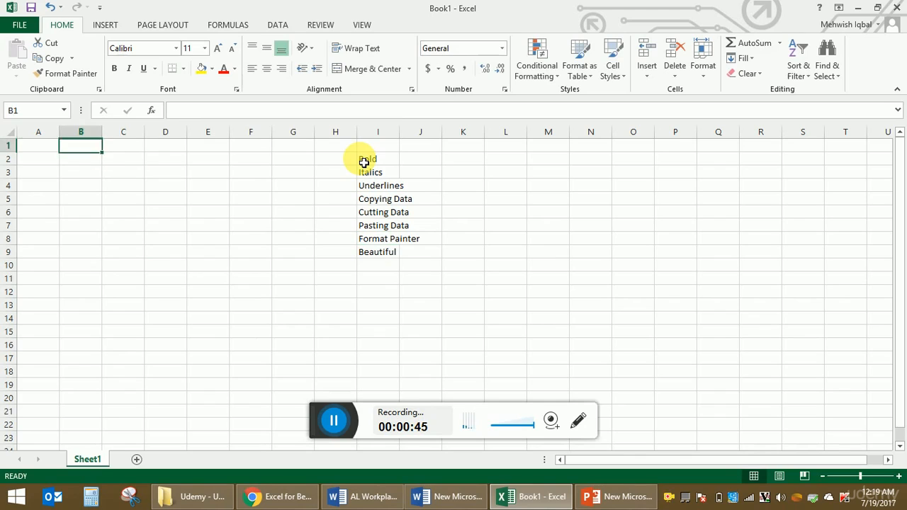
{"action": "key", "text": "Left"}
{"action": "type", "text": "Name"}
{"action": "key", "text": "Tab"}
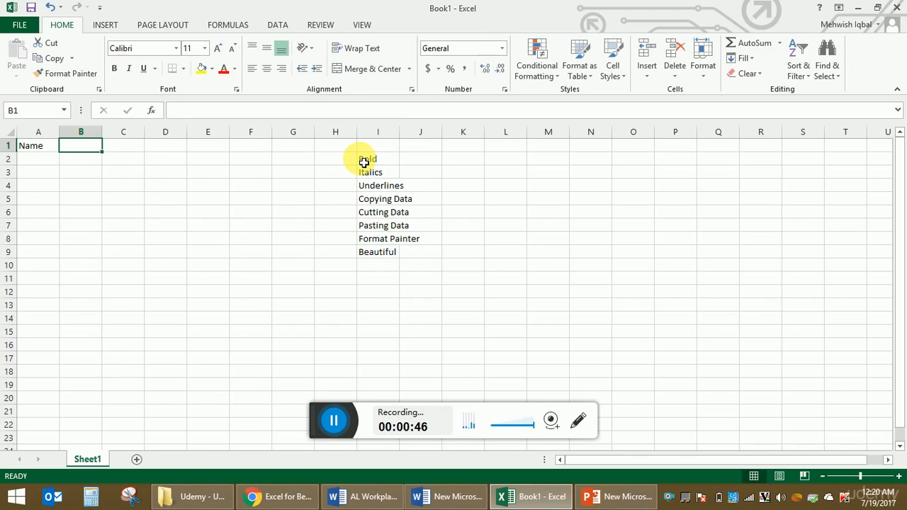
Enter the column headers Age in B1 and Address in C1.
{"action": "type", "text": "Age"}
{"action": "key", "text": "Tab"}
{"action": "type", "text": "Af"}
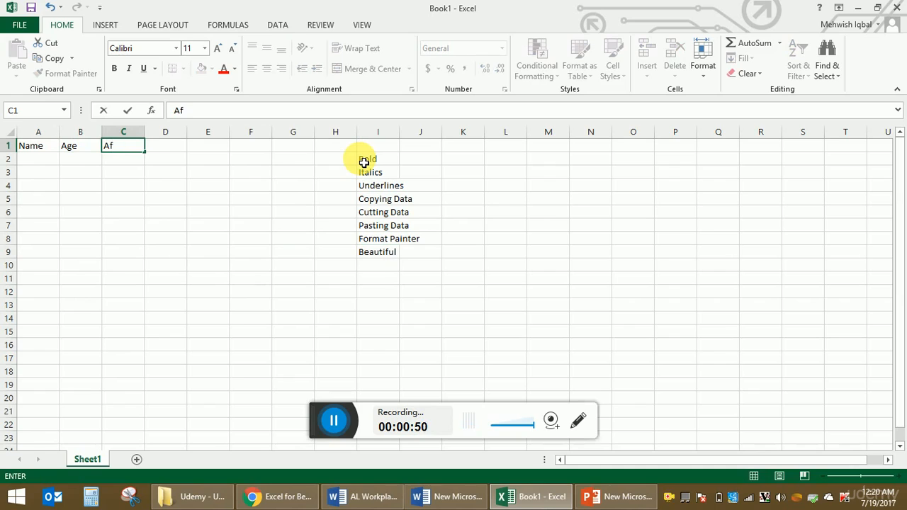
{"action": "key", "text": "BackSpace"}
{"action": "type", "text": "ddress"}
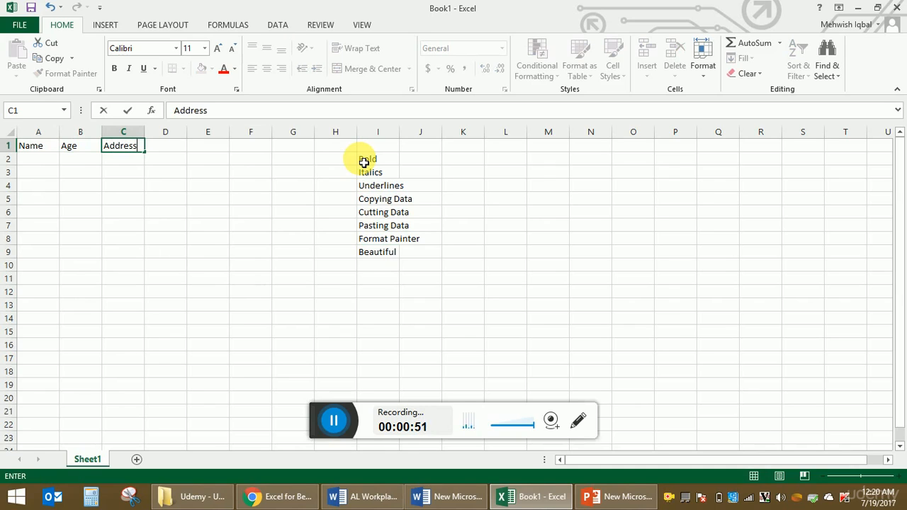
{"action": "key", "text": "Return"}
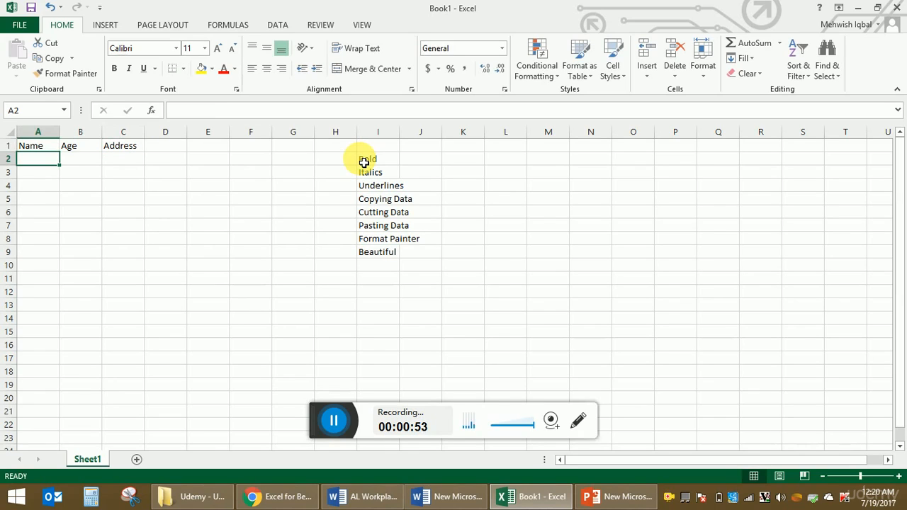
Enter the column header Week days in cell D1.
{"action": "key", "text": "Right"}
{"action": "key", "text": "Right"}
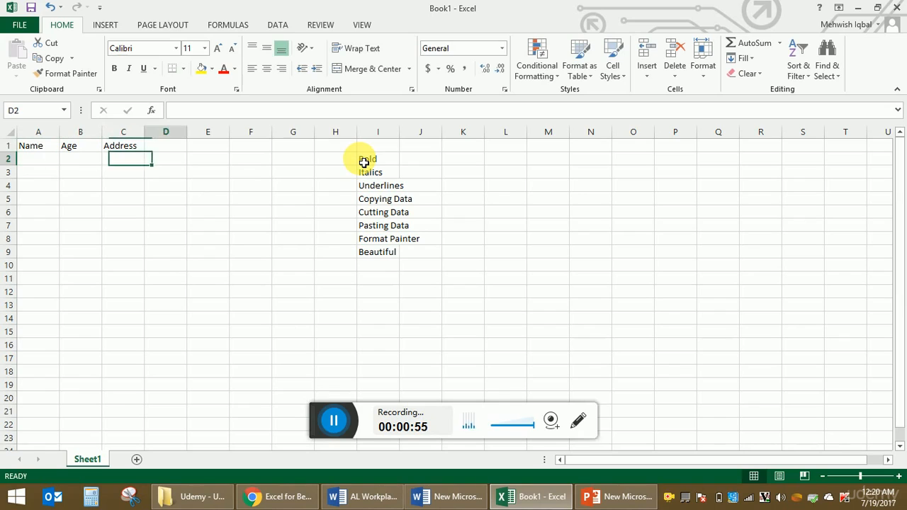
{"action": "key", "text": "Right"}
{"action": "key", "text": "Up"}
{"action": "key", "text": "Right"}
{"action": "key", "text": "Left"}
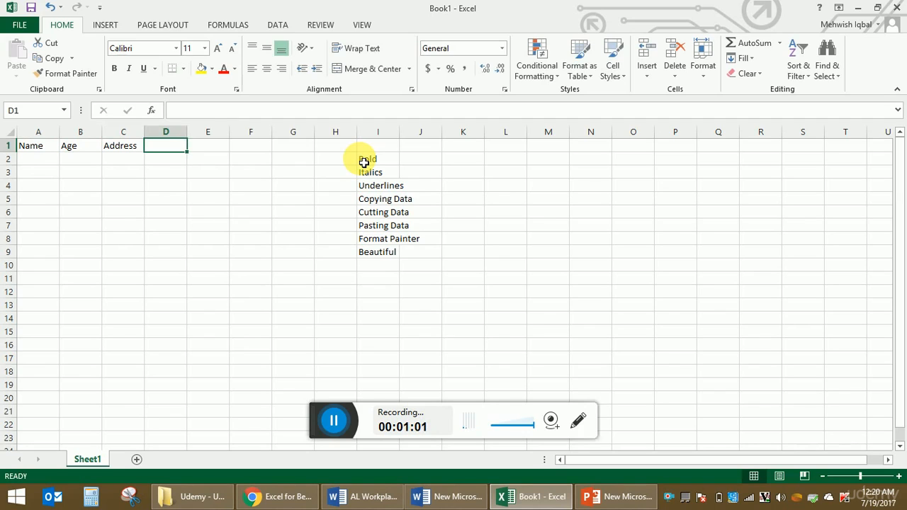
{"action": "type", "text": "Wee"}
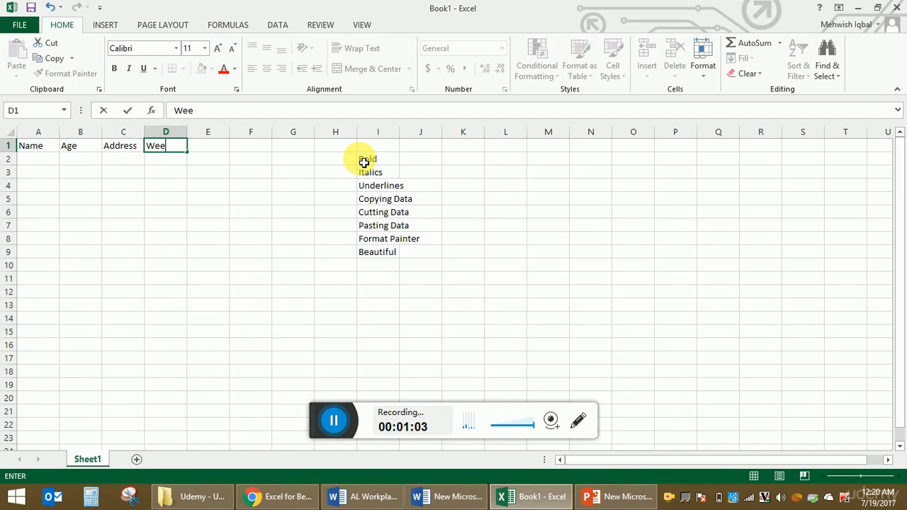
{"action": "type", "text": "k days"}
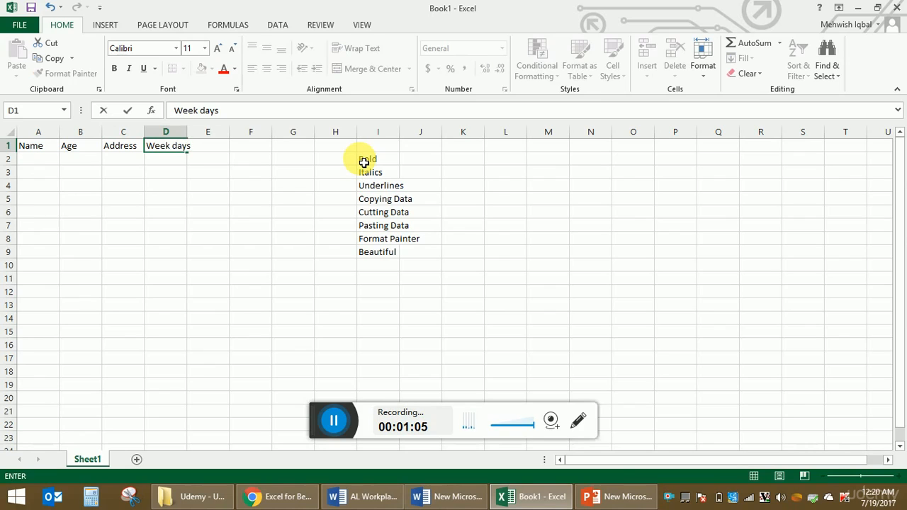
Fill row 2 under the headers with a person's first name, age 20, address ABC and weekday Monday.
{"action": "key", "text": "Left"}
{"action": "key", "text": "Left"}
{"action": "key", "text": "Left"}
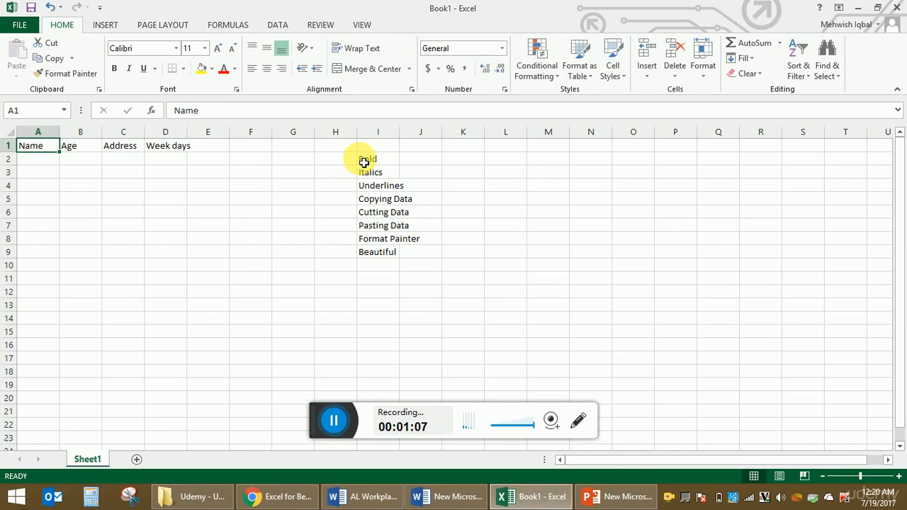
{"action": "key", "text": "Right"}
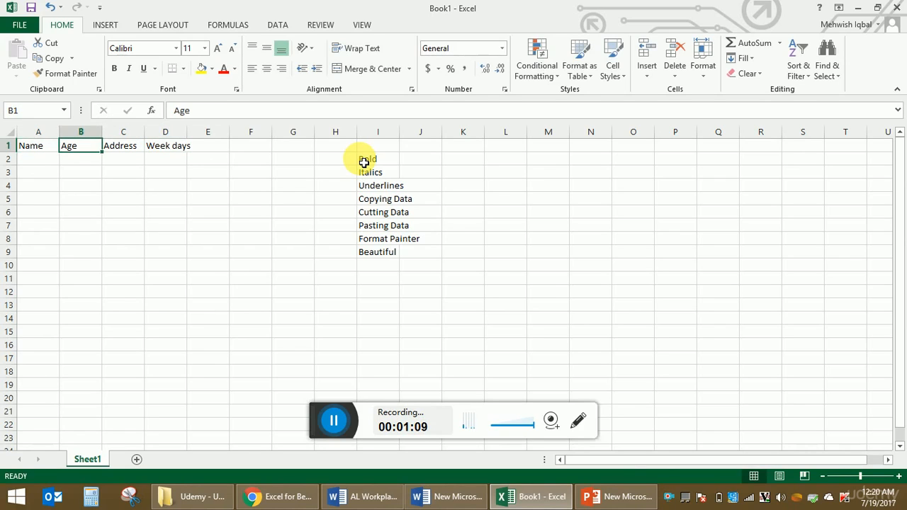
{"action": "key", "text": "Right"}
{"action": "key", "text": "Down"}
{"action": "key", "text": "Left"}
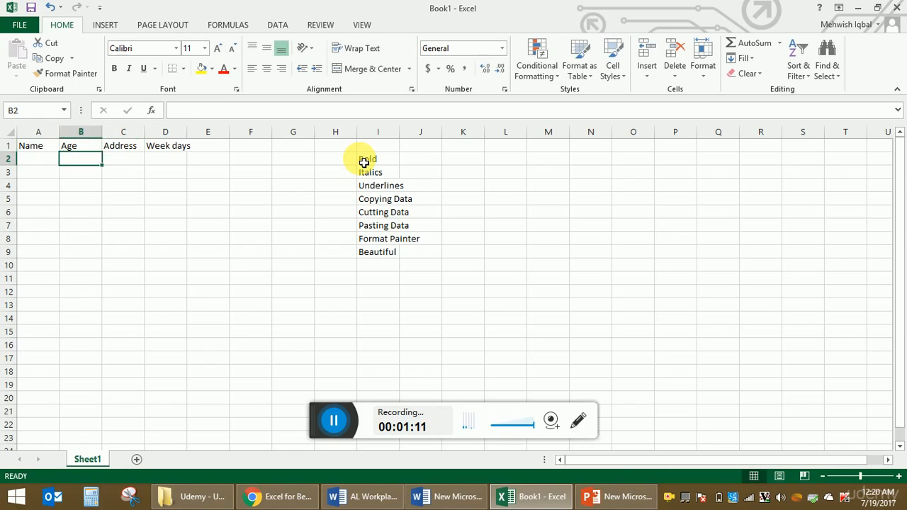
{"action": "key", "text": "Left"}
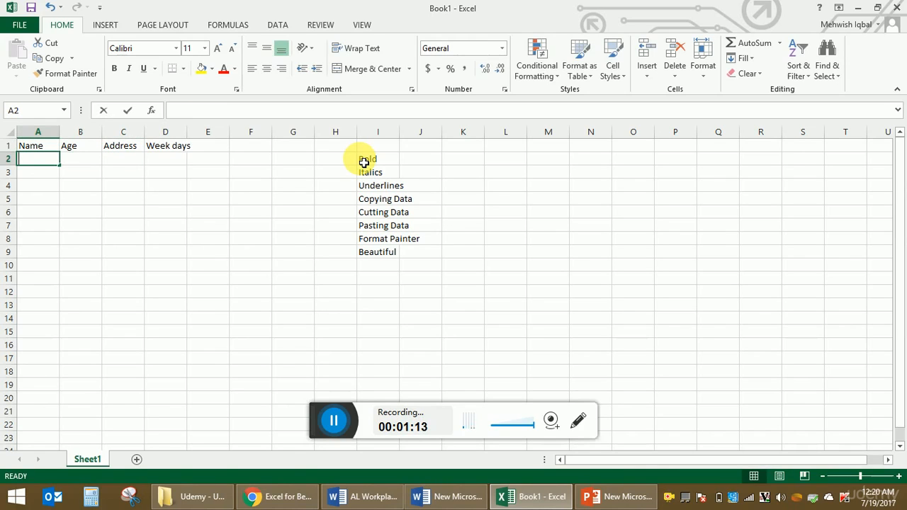
{"action": "type", "text": "John"}
{"action": "key", "text": "Tab"}
{"action": "type", "text": "20"}
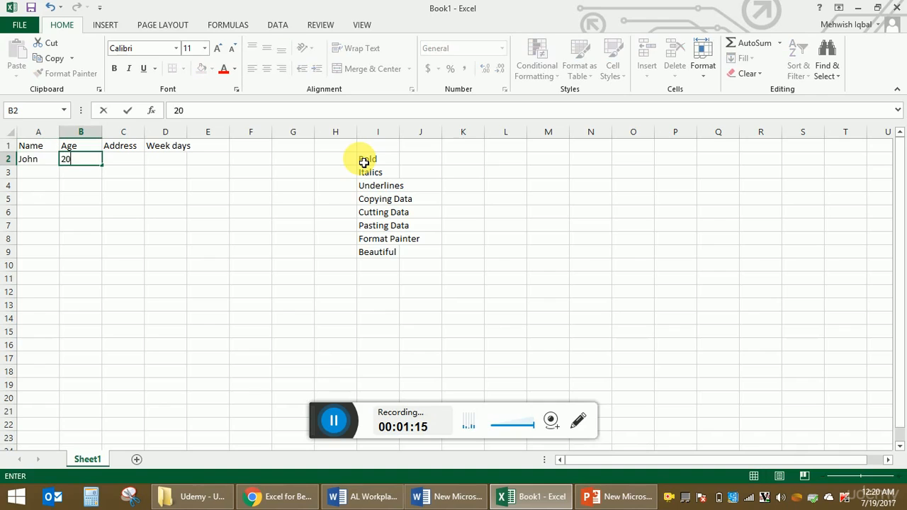
{"action": "key", "text": "Tab"}
{"action": "type", "text": "ABC"}
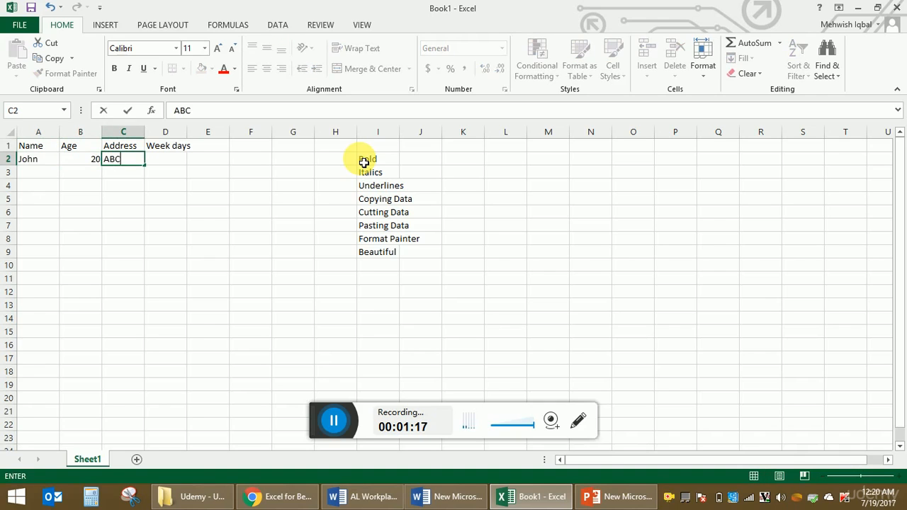
{"action": "key", "text": "Tab"}
{"action": "type", "text": "Monday"}
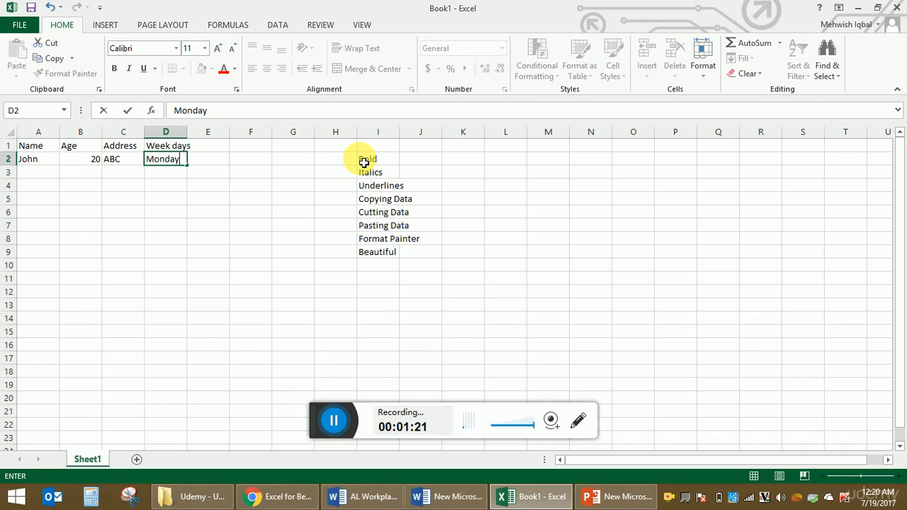
{"action": "key", "text": "Tab"}
{"action": "key", "text": "Left"}
{"action": "key", "text": "Left"}
{"action": "key", "text": "Left"}
{"action": "key", "text": "Left"}
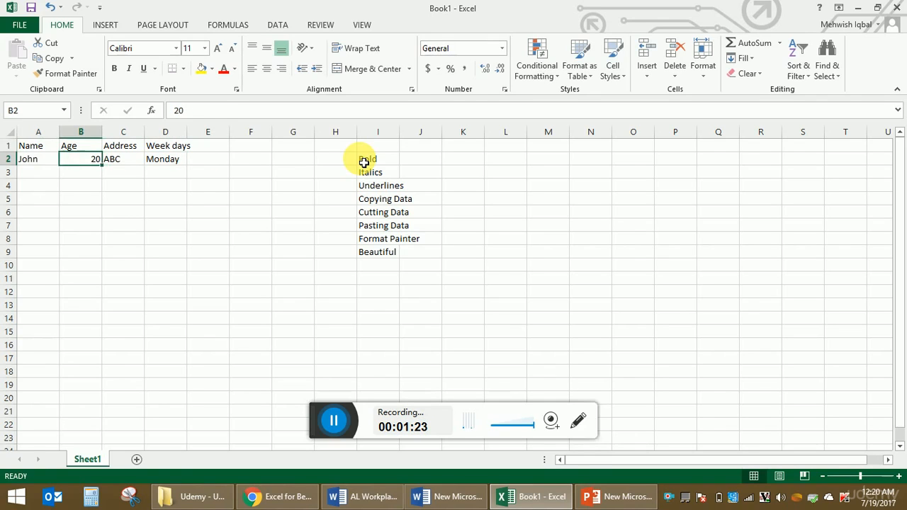
{"action": "key", "text": "Right"}
{"action": "key", "text": "Left"}
{"action": "key", "text": "Right"}
{"action": "key", "text": "Left"}
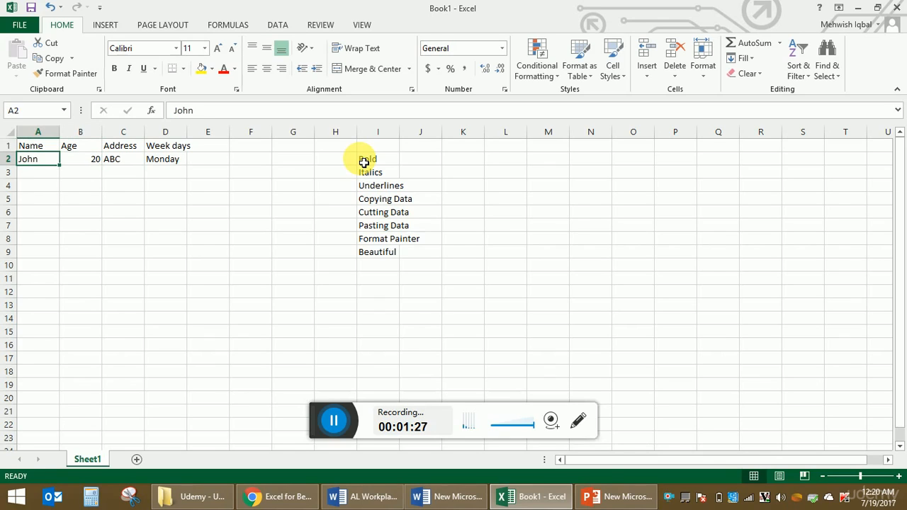
Copy the record in A2:D2 and paste it into rows 3 and 4, starting in column A.
{"action": "left_click_drag", "start_coordinate": [31, 164], "coordinate": [168, 161]}
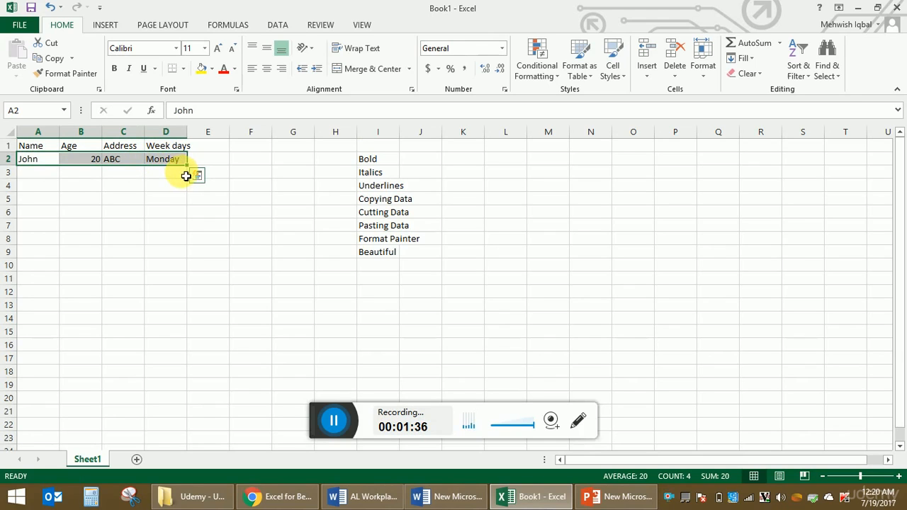
{"action": "key", "text": "ctrl+c"}
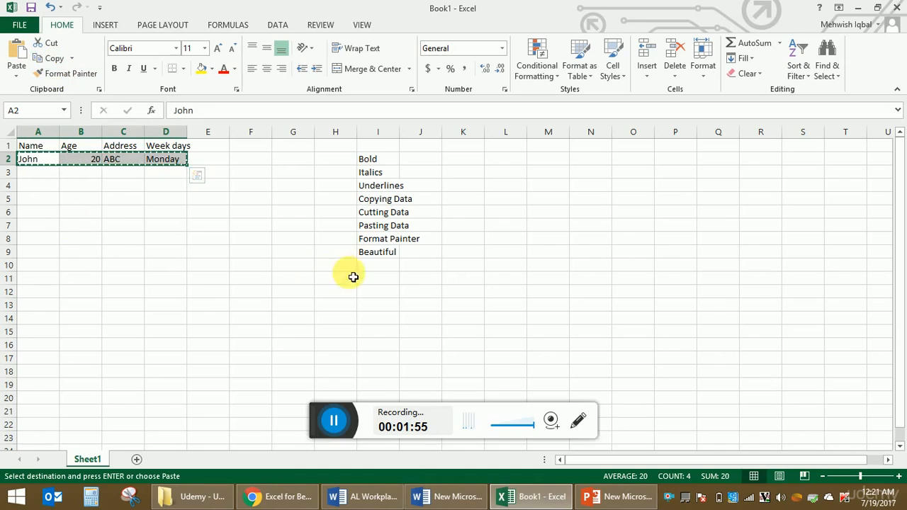
{"action": "left_click", "coordinate": [556, 190]}
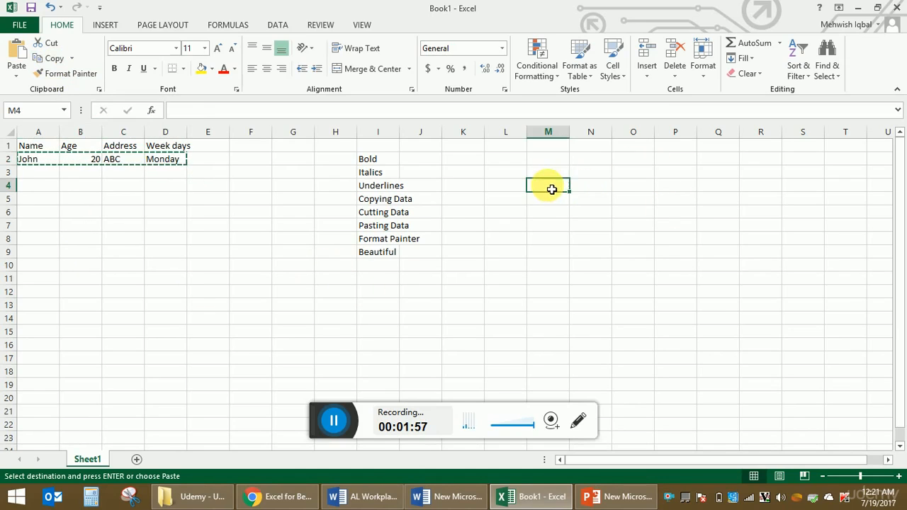
{"action": "left_click", "coordinate": [46, 177]}
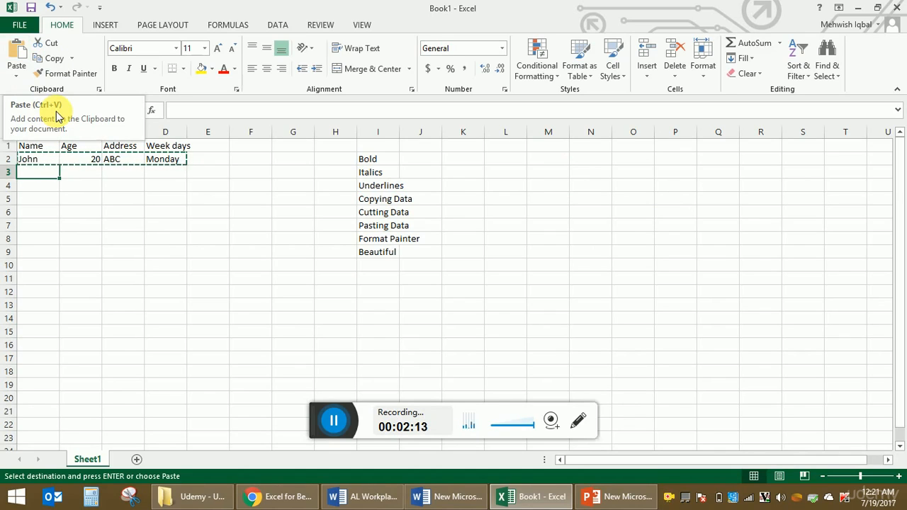
{"action": "left_click", "coordinate": [20, 55]}
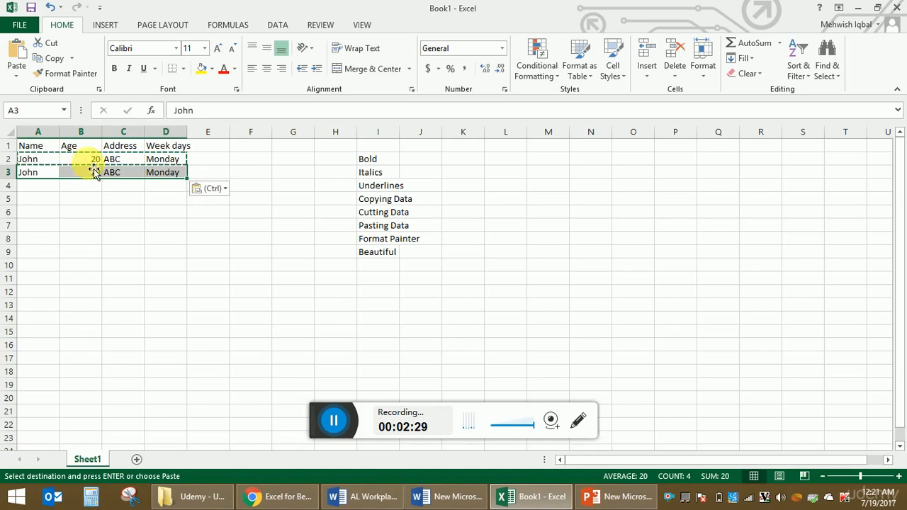
{"action": "left_click", "coordinate": [40, 189]}
{"action": "left_click", "coordinate": [16, 51]}
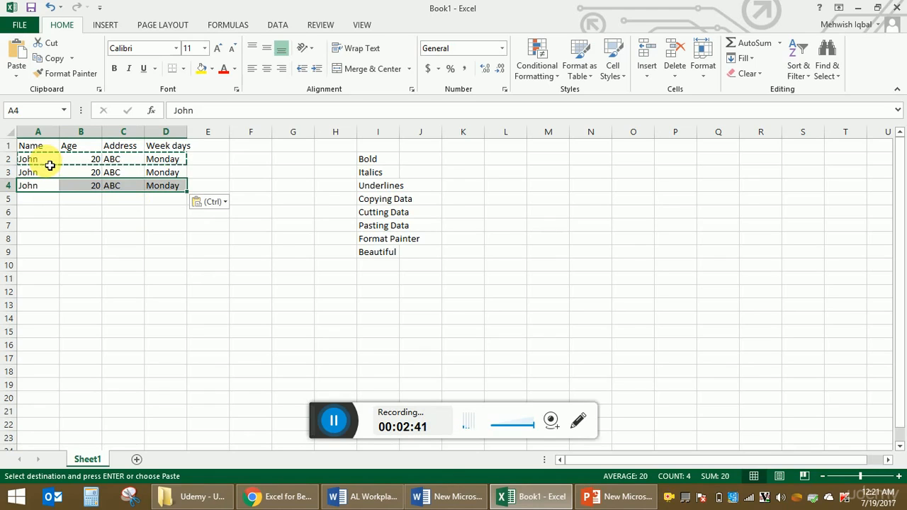
Cut the three records in A2:D4 and paste them starting at cell M2.
{"action": "left_click_drag", "start_coordinate": [48, 166], "coordinate": [169, 191]}
{"action": "left_click", "coordinate": [51, 43]}
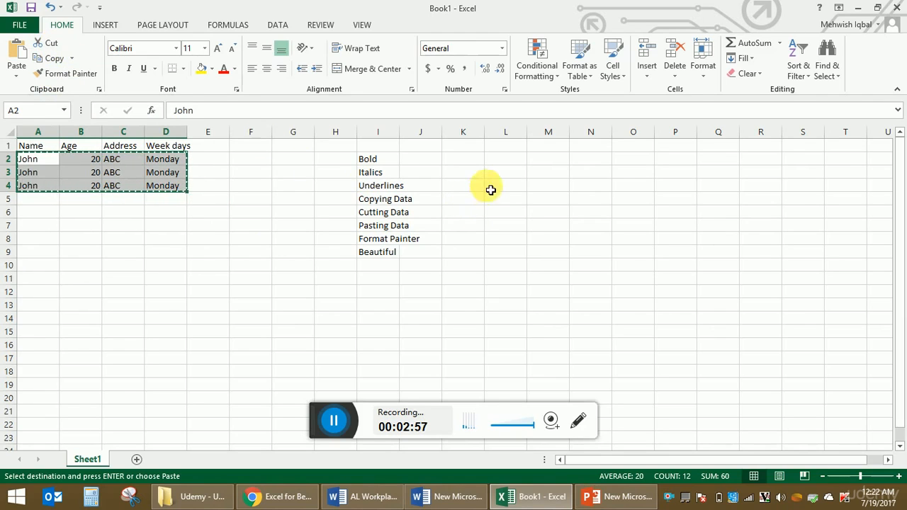
{"action": "left_click", "coordinate": [550, 164]}
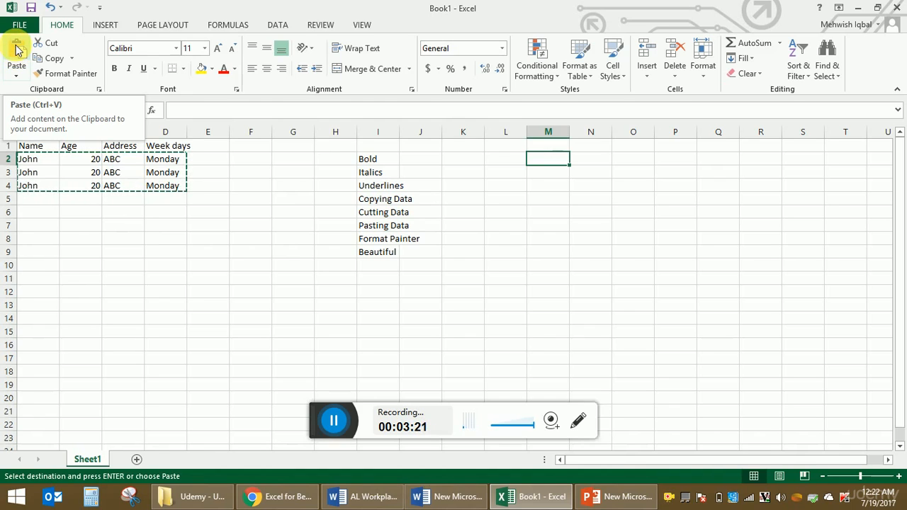
{"action": "left_click", "coordinate": [16, 51]}
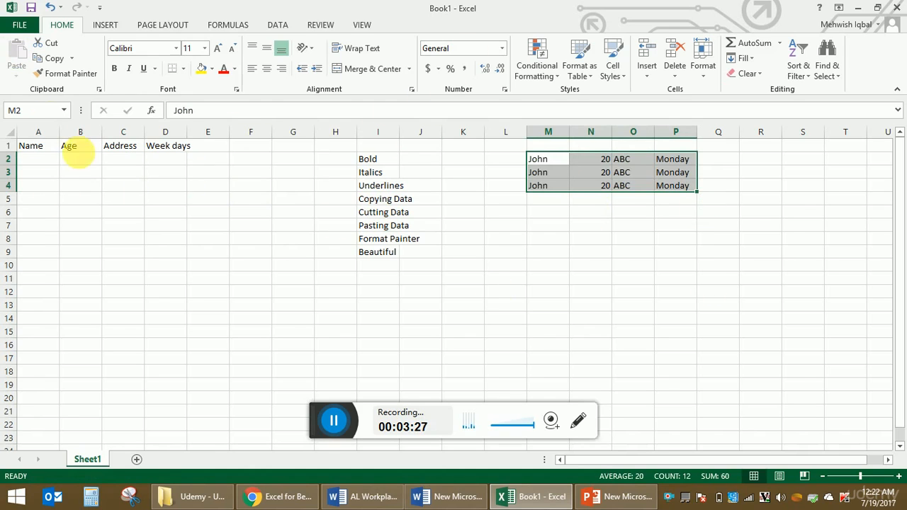
Widen column I to fit the topic names and fill cells I5:I7 with the standard light green colour.
{"action": "left_click_drag", "start_coordinate": [28, 164], "coordinate": [189, 196]}
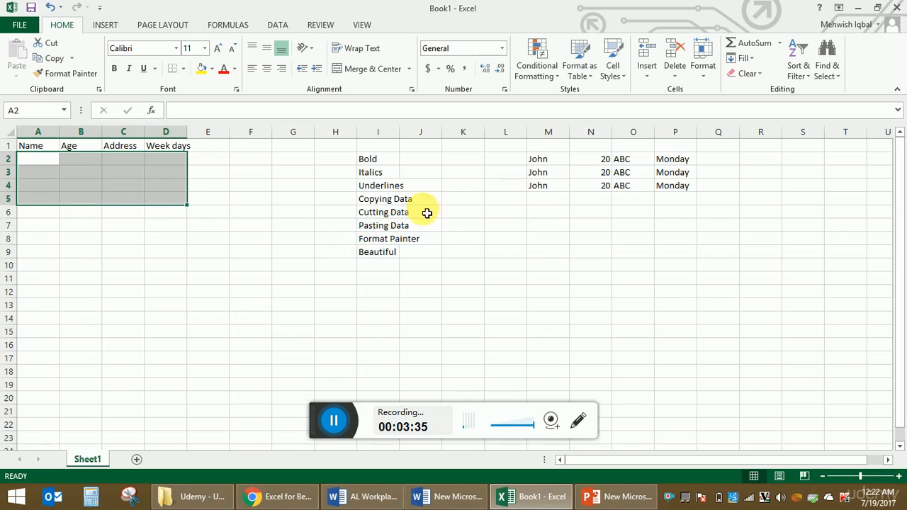
{"action": "left_click", "coordinate": [379, 201]}
{"action": "left_click_drag", "start_coordinate": [383, 218], "coordinate": [385, 229]}
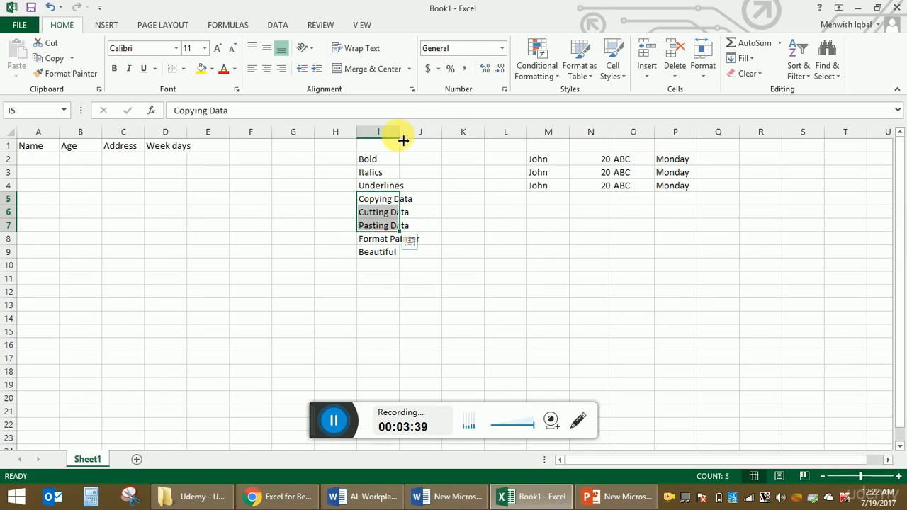
{"action": "left_click_drag", "start_coordinate": [403, 140], "coordinate": [449, 139]}
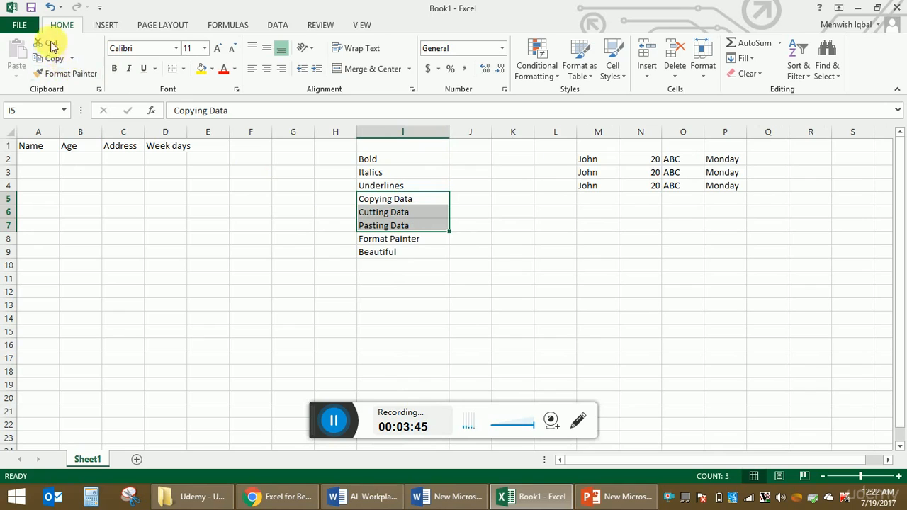
{"action": "left_click", "coordinate": [213, 69]}
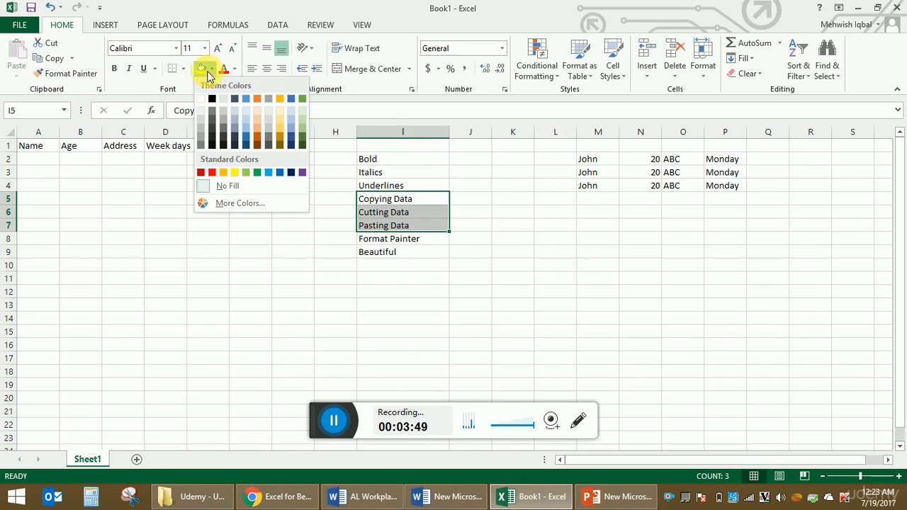
{"action": "left_click", "coordinate": [212, 70]}
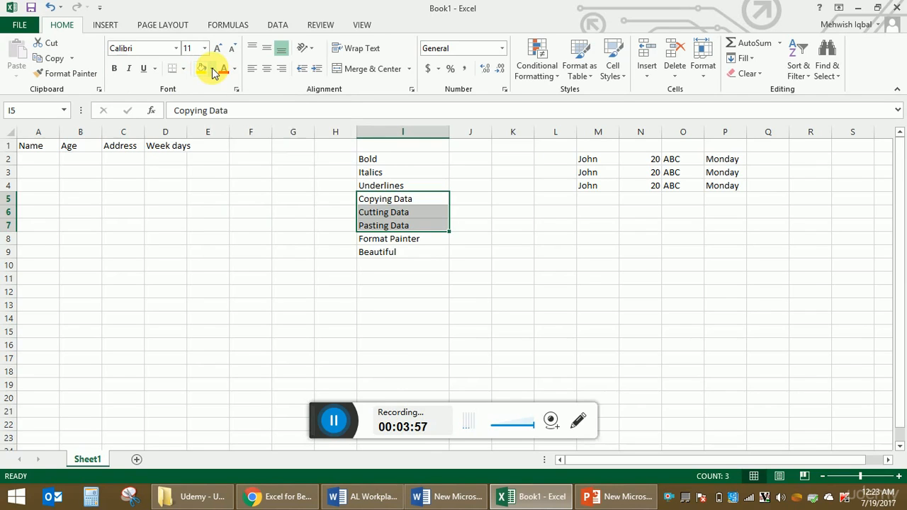
{"action": "left_click", "coordinate": [212, 69]}
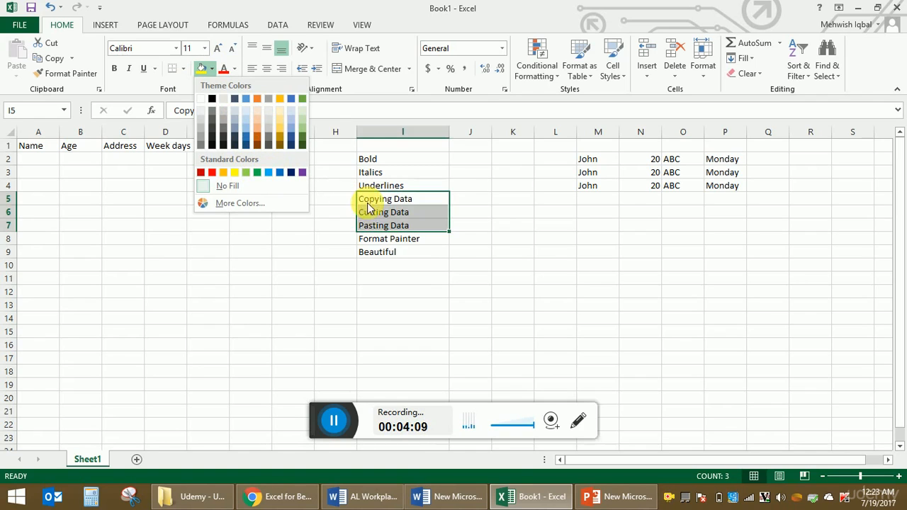
{"action": "left_click", "coordinate": [246, 172]}
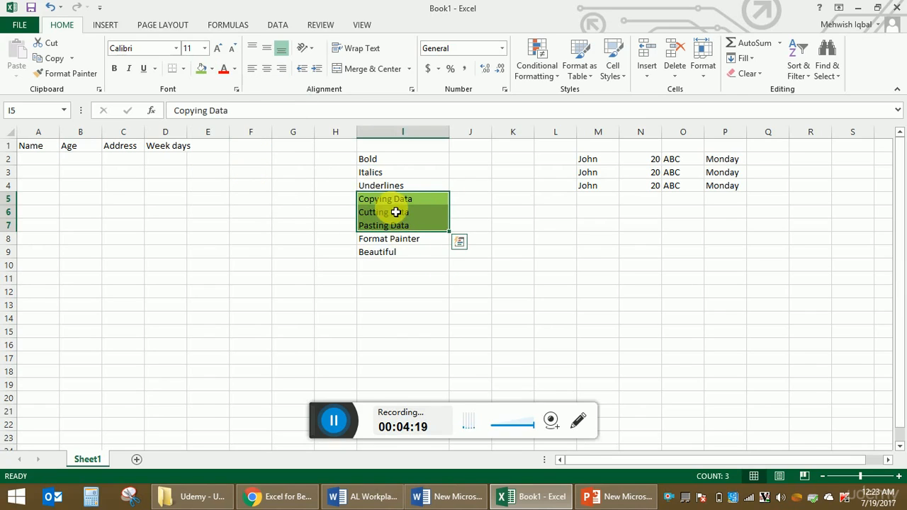
{"action": "left_click", "coordinate": [397, 267]}
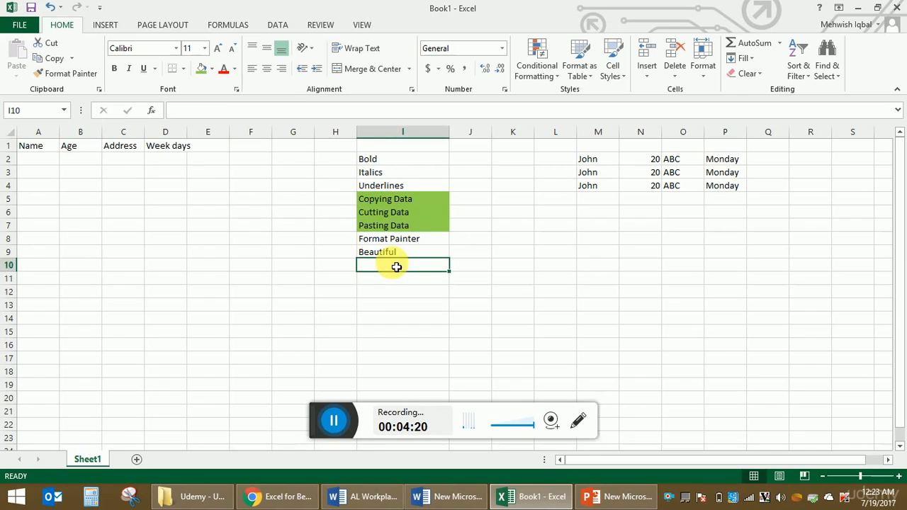
Cut the three records in M2:P4 and paste them back under the headers, starting at cell A2.
{"action": "left_click", "coordinate": [160, 198]}
{"action": "left_click", "coordinate": [56, 160]}
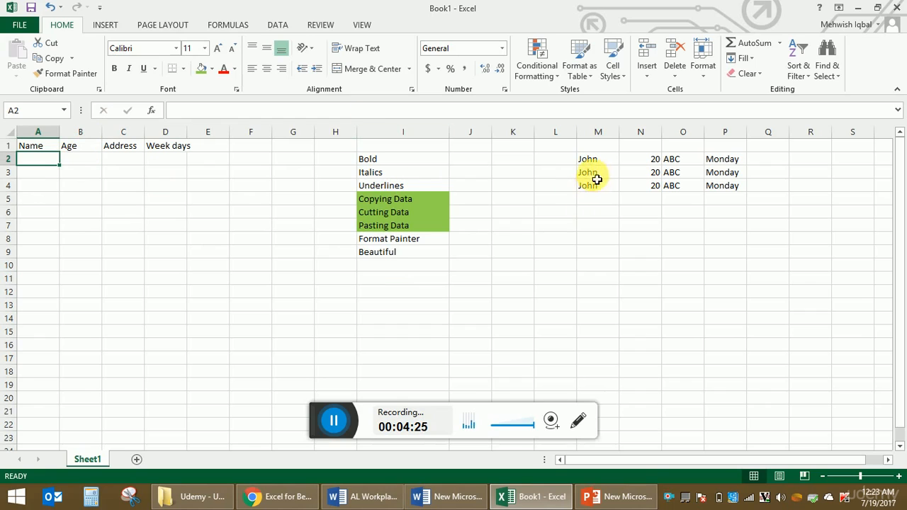
{"action": "left_click_drag", "start_coordinate": [600, 157], "coordinate": [723, 189]}
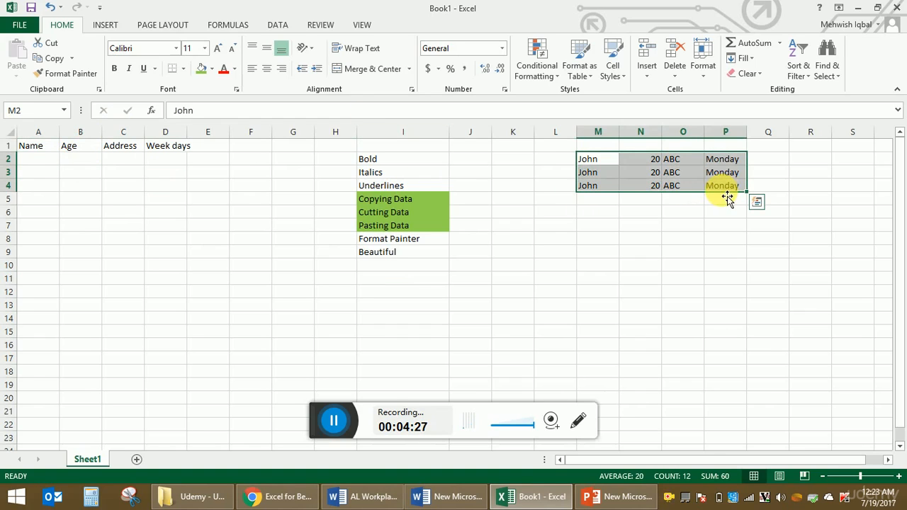
{"action": "key", "text": "ctrl+c"}
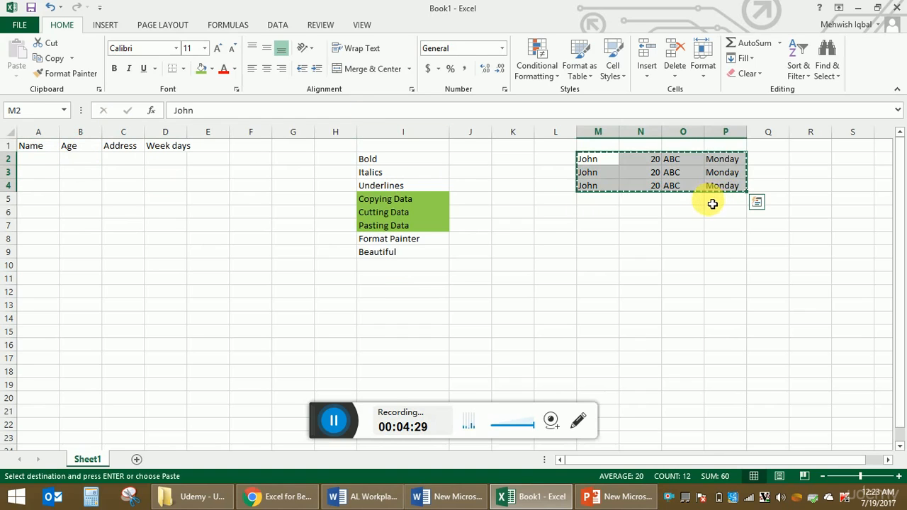
{"action": "left_click", "coordinate": [50, 160]}
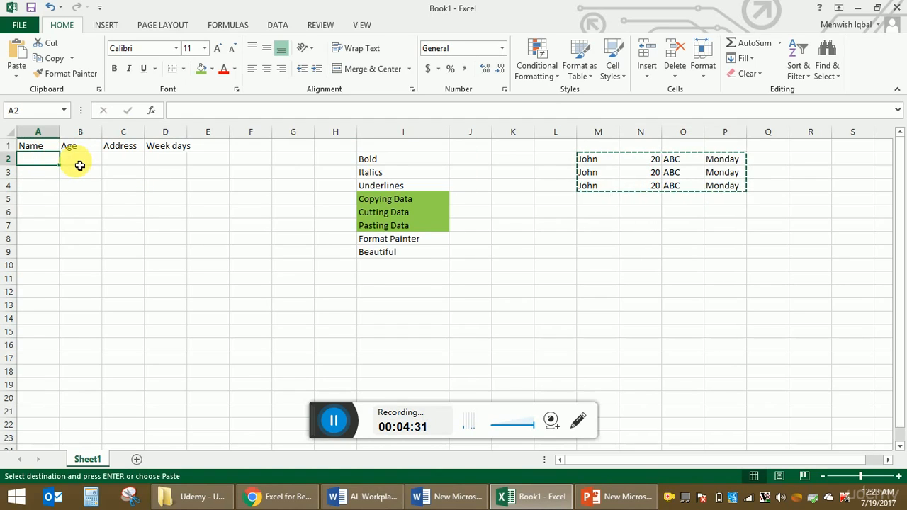
{"action": "key", "text": "Return"}
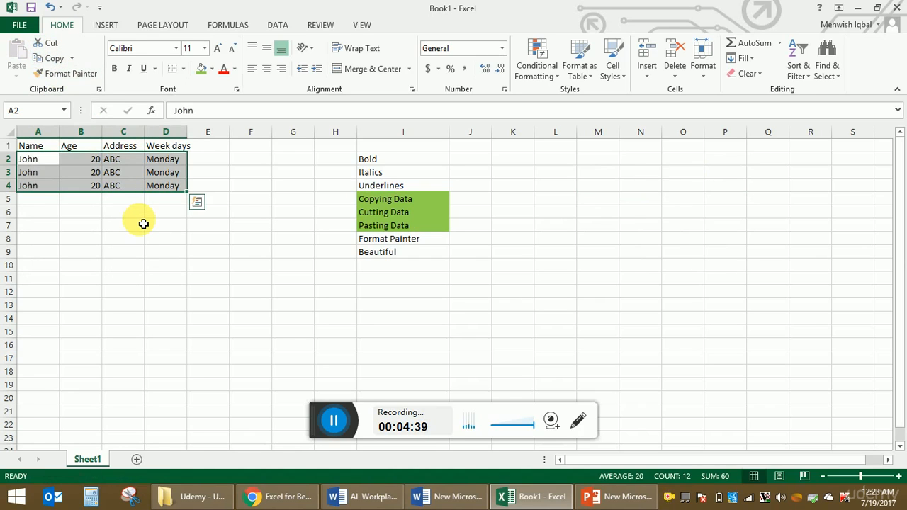
{"action": "left_click", "coordinate": [115, 222]}
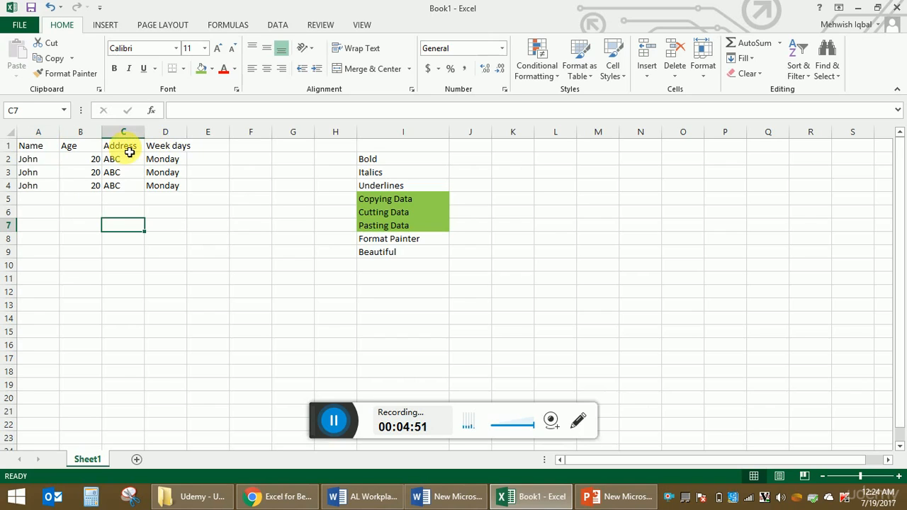
Make the column headers in A1:D1 bold, italic and underlined, and increase the height of row 1.
{"action": "left_click_drag", "start_coordinate": [39, 148], "coordinate": [167, 147]}
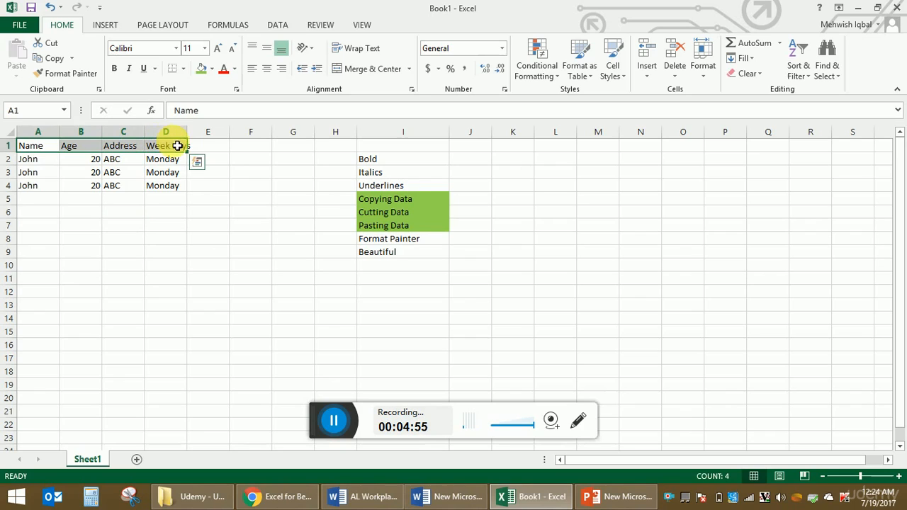
{"action": "left_click", "coordinate": [116, 73]}
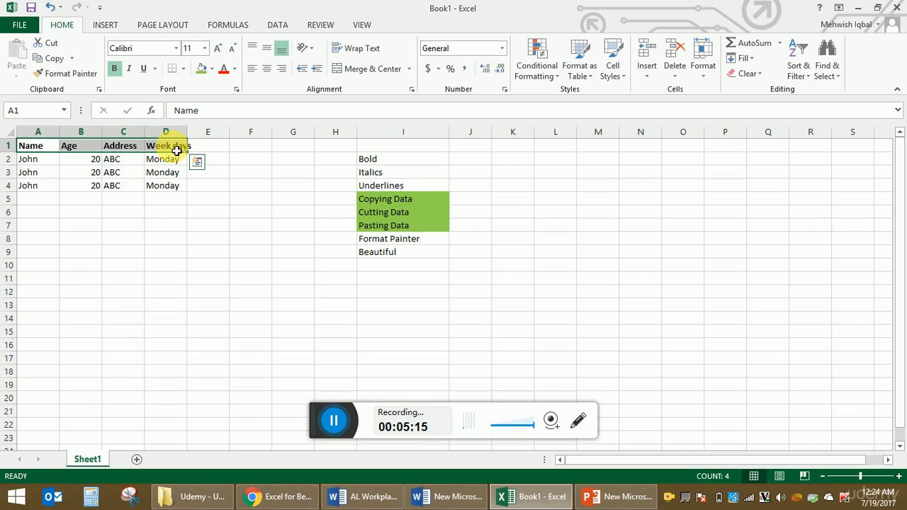
{"action": "left_click", "coordinate": [127, 69]}
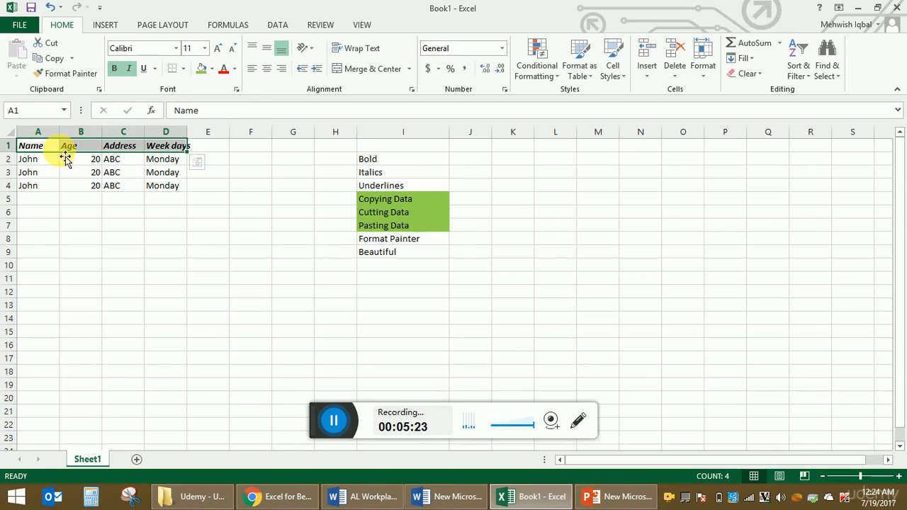
{"action": "left_click", "coordinate": [144, 69]}
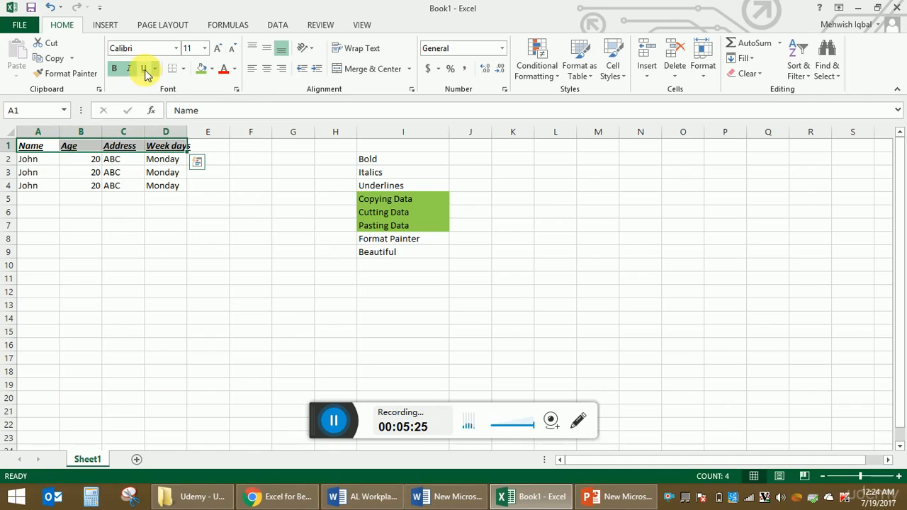
{"action": "left_click", "coordinate": [89, 210]}
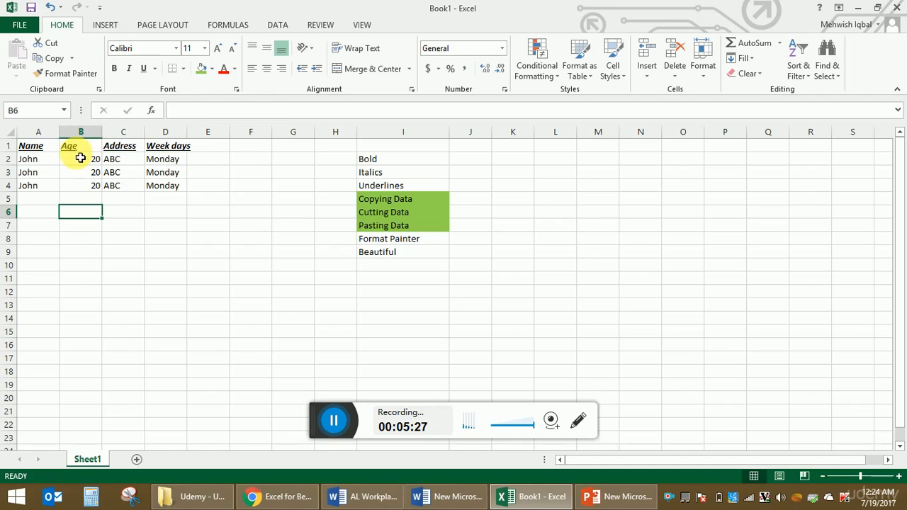
{"action": "left_click_drag", "start_coordinate": [10, 153], "coordinate": [10, 162]}
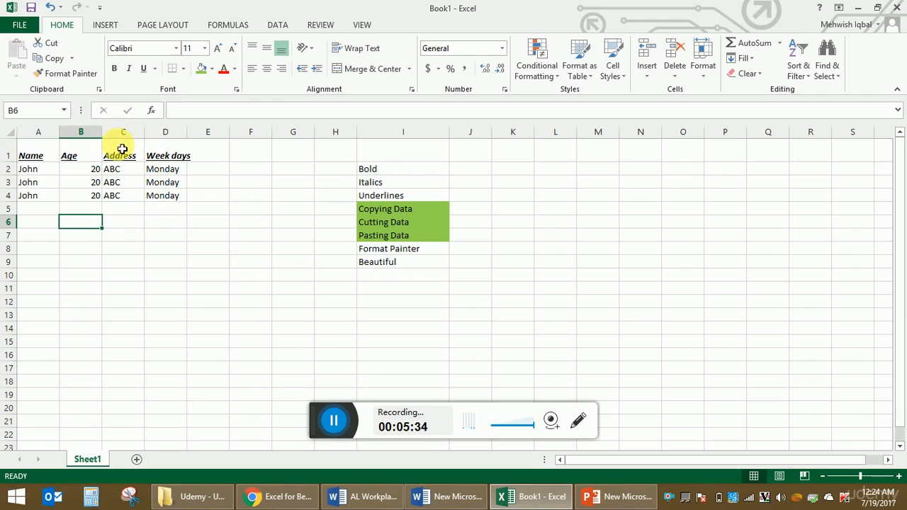
Remove the bold, italic and underline formatting from the Age header in B1.
{"action": "left_click", "coordinate": [81, 158]}
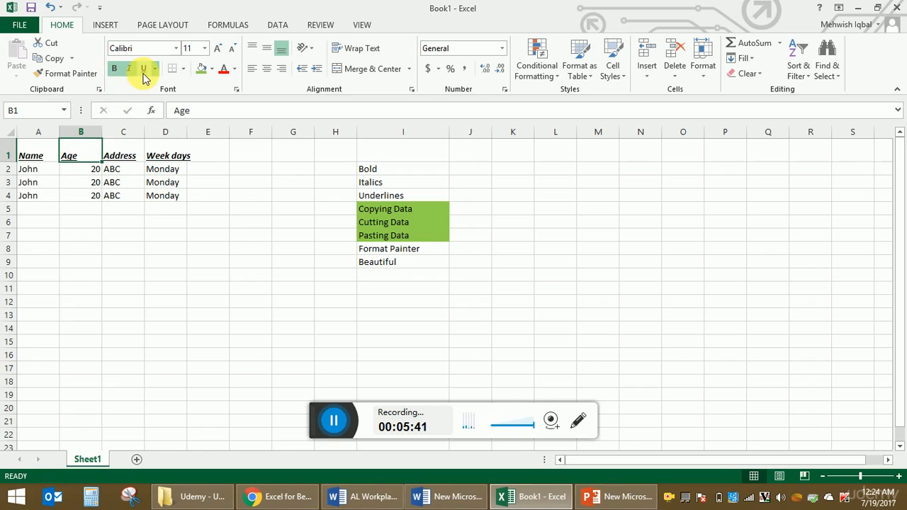
{"action": "left_click", "coordinate": [115, 68]}
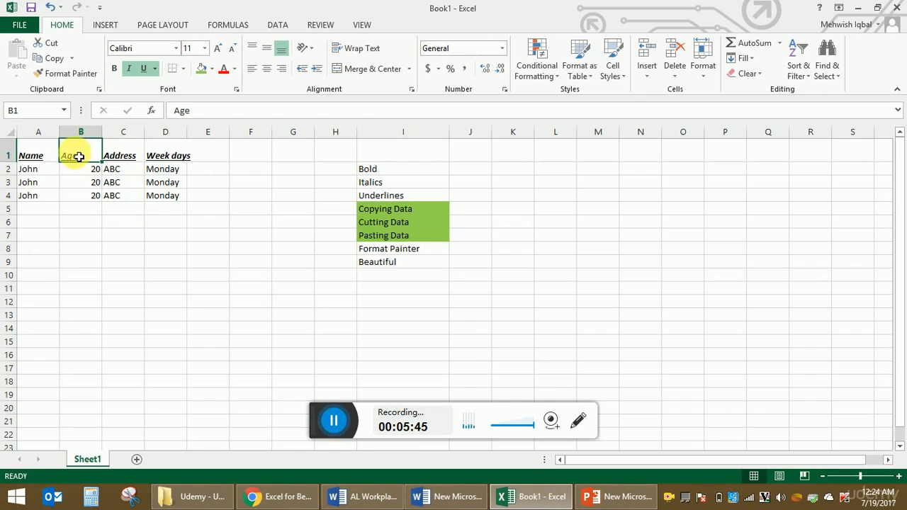
{"action": "left_click", "coordinate": [145, 70]}
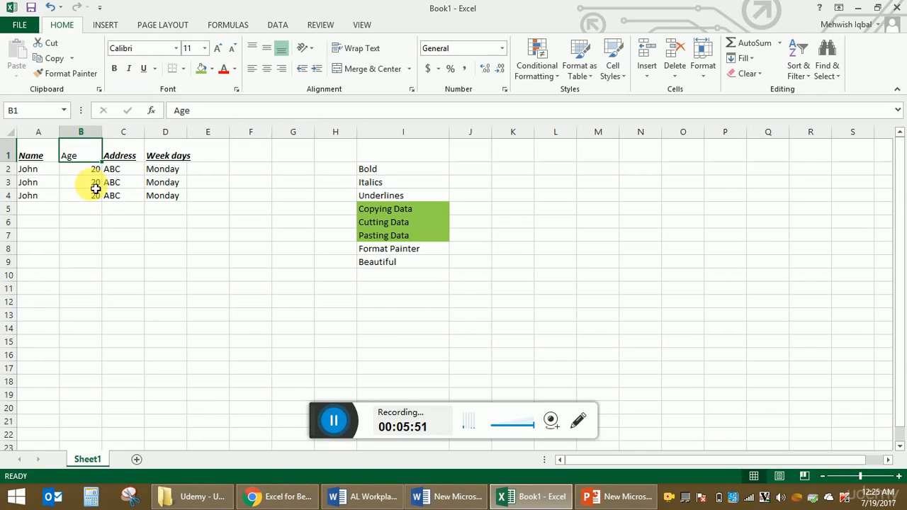
{"action": "left_click", "coordinate": [154, 285]}
Fill the Bold, Italics and Underlines topics in I2:I4 with the same light green colour.
{"action": "left_click_drag", "start_coordinate": [377, 176], "coordinate": [378, 198]}
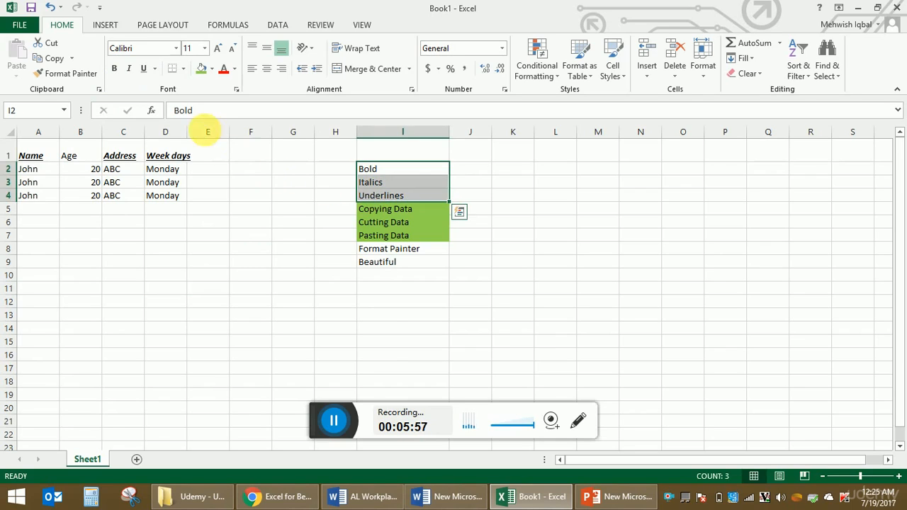
{"action": "left_click", "coordinate": [202, 69]}
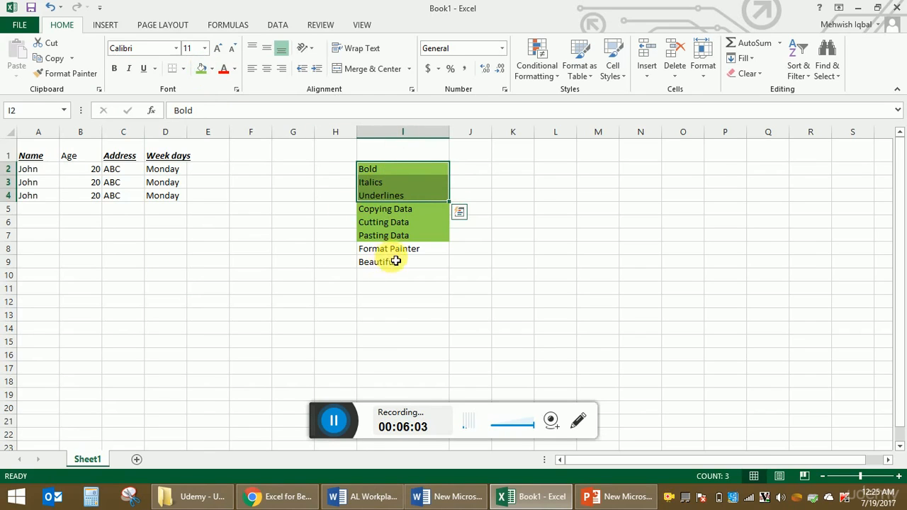
{"action": "left_click", "coordinate": [293, 262]}
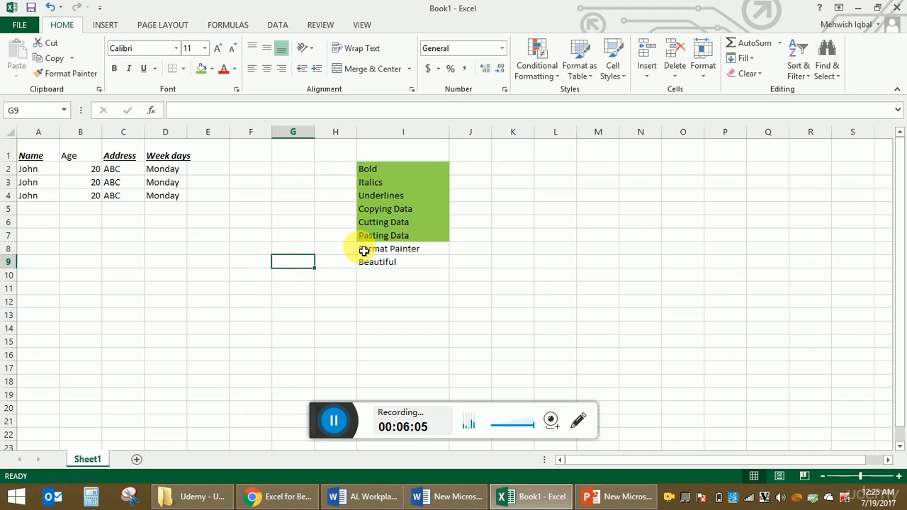
Make the word Beautiful in cell I9 bold, italic and underlined.
{"action": "left_click", "coordinate": [140, 157]}
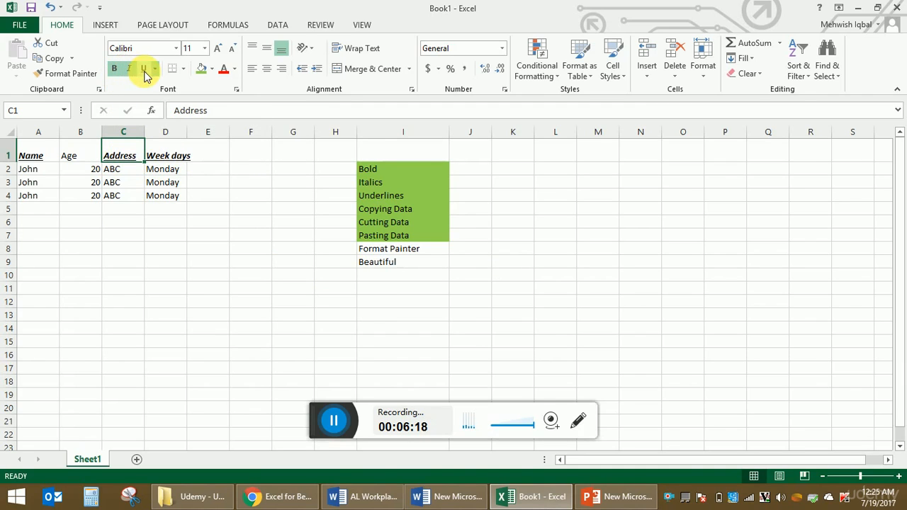
{"action": "left_click", "coordinate": [380, 262]}
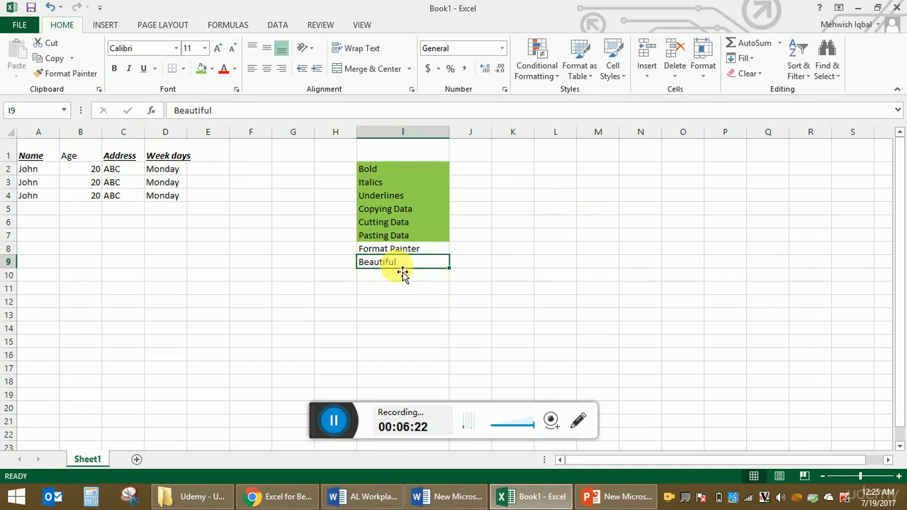
{"action": "left_click", "coordinate": [114, 71]}
{"action": "left_click", "coordinate": [129, 71]}
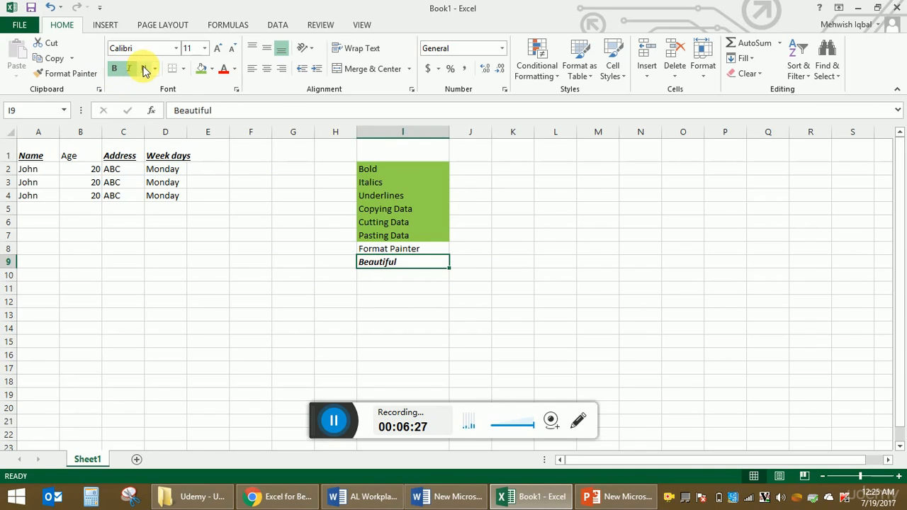
{"action": "left_click", "coordinate": [144, 69]}
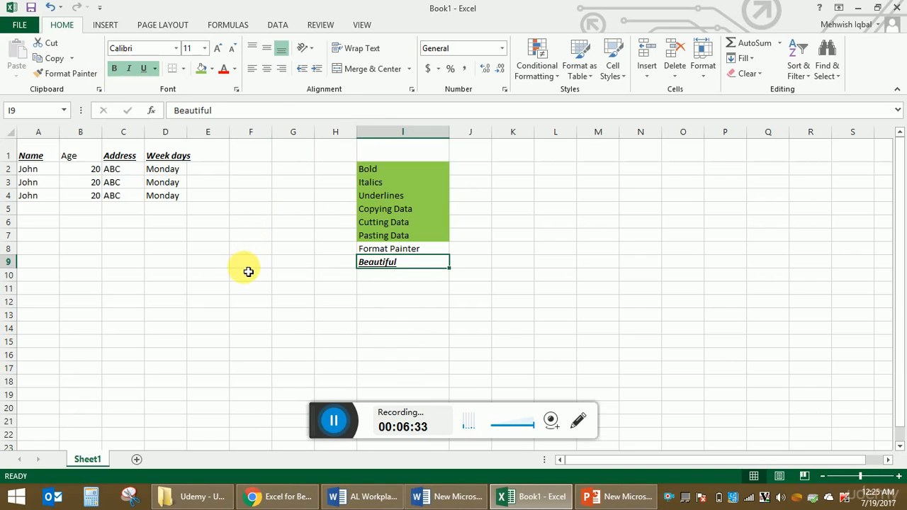
Copy the formatting of the Name header in A1 to the weekday in D4 with Format Painter.
{"action": "left_click", "coordinate": [45, 159]}
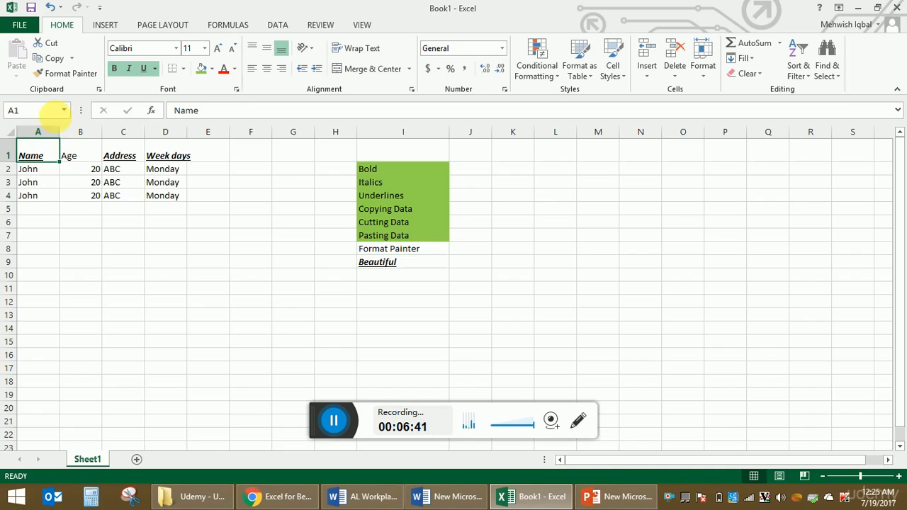
{"action": "left_click", "coordinate": [63, 76]}
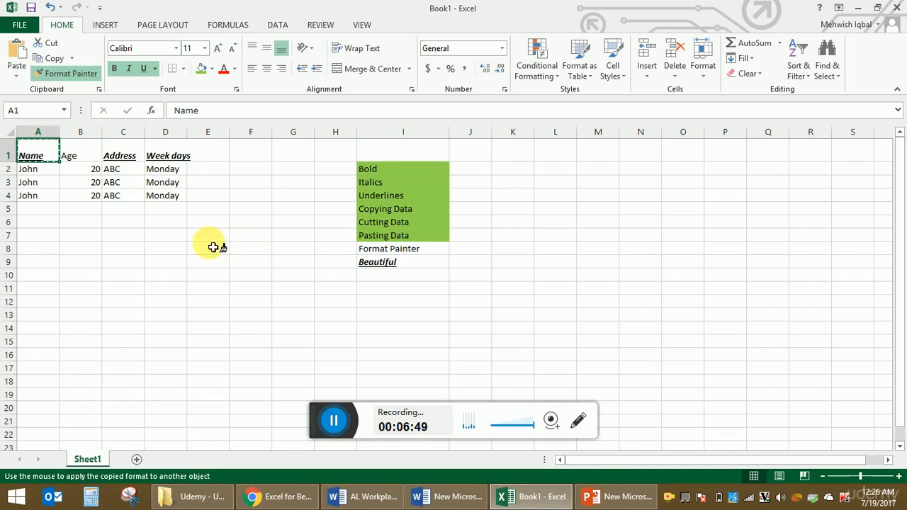
{"action": "left_click", "coordinate": [160, 197]}
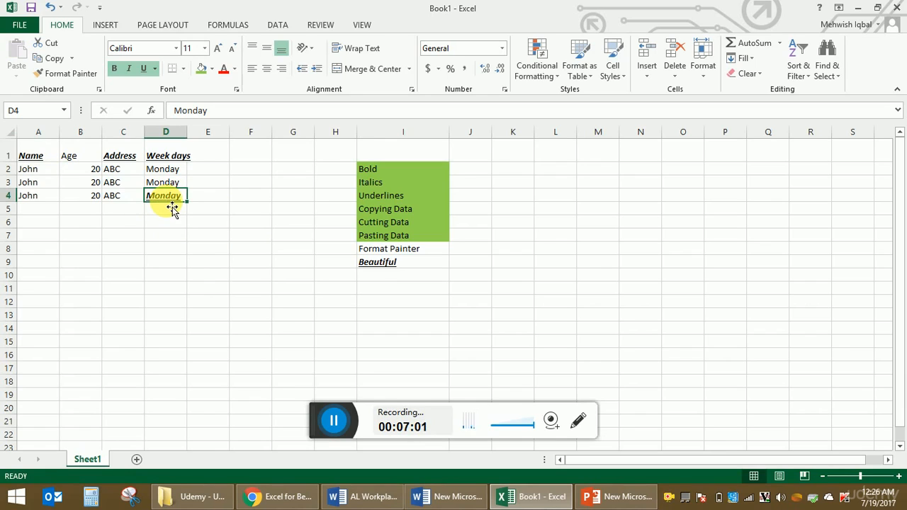
Copy the formatting of the Name header in A1 to the Format Painter topic in I8 with Format Painter.
{"action": "left_click", "coordinate": [32, 155]}
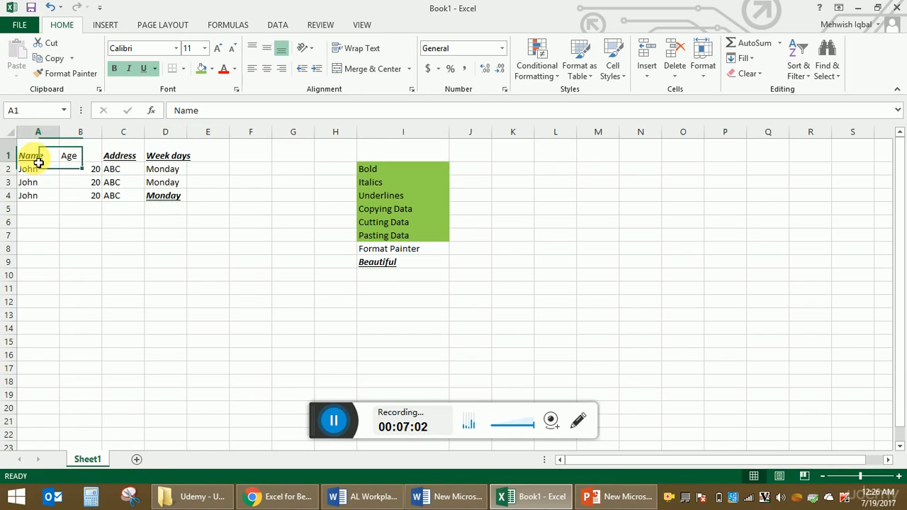
{"action": "left_click", "coordinate": [59, 79]}
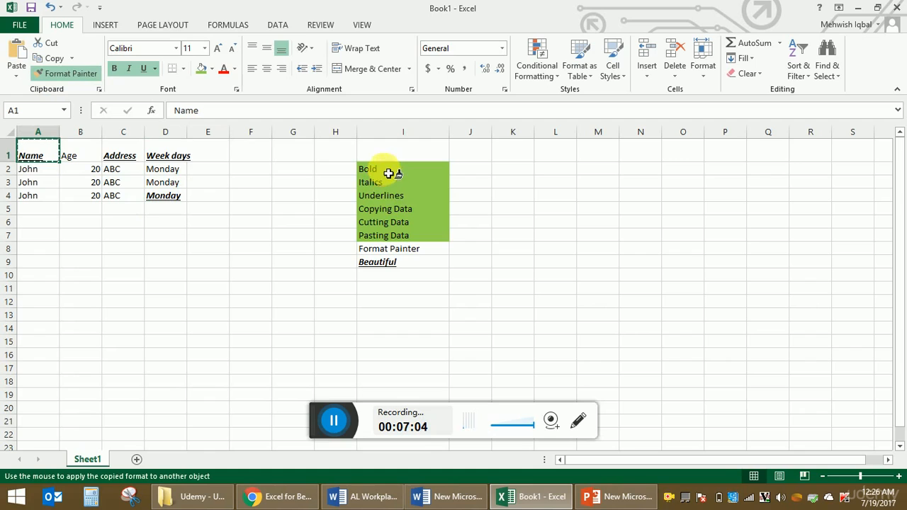
{"action": "left_click", "coordinate": [396, 251]}
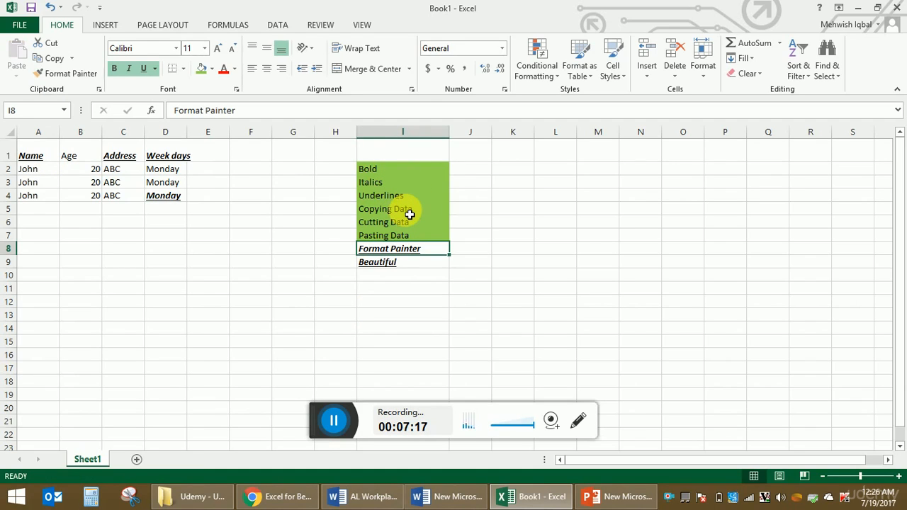
Copy the green fill formatting of the Underlines topic in I4 to the name in A4 with Format Painter.
{"action": "left_click", "coordinate": [395, 198]}
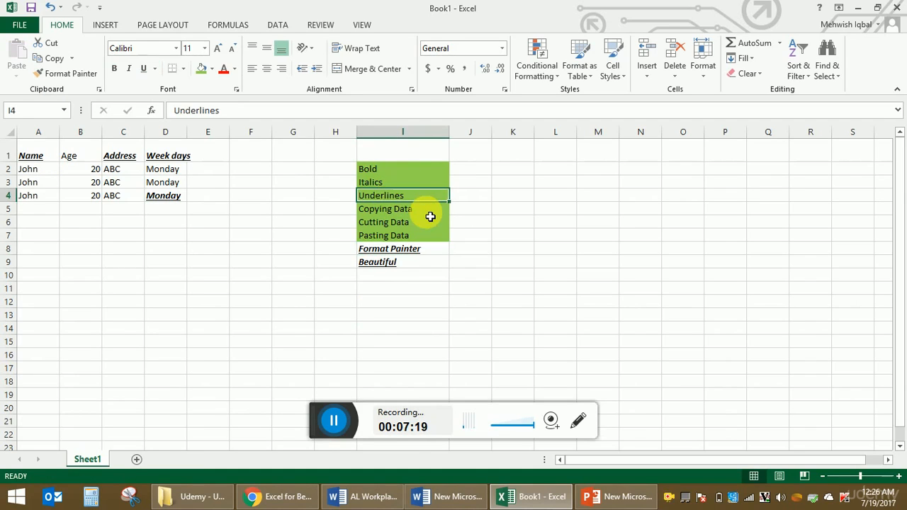
{"action": "left_click", "coordinate": [81, 75]}
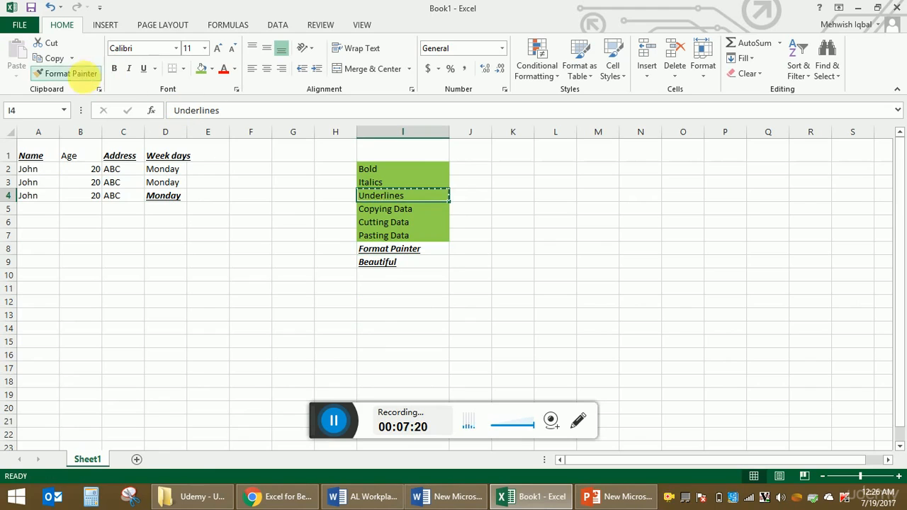
{"action": "left_click", "coordinate": [42, 196]}
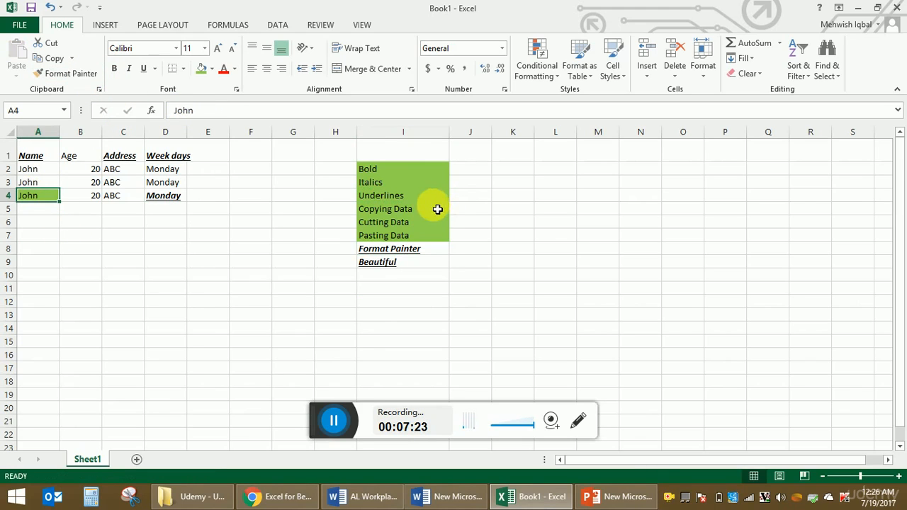
Copy the green formatting of Bold in I2 to the remaining cells of table A1:D4 and to I8, keeping Format Painter active between cells.
{"action": "left_click", "coordinate": [407, 198]}
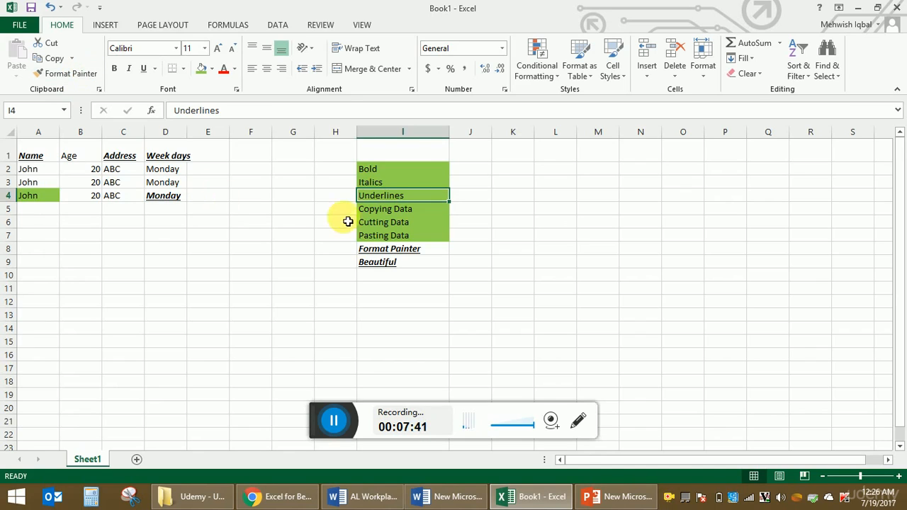
{"action": "left_click", "coordinate": [415, 172]}
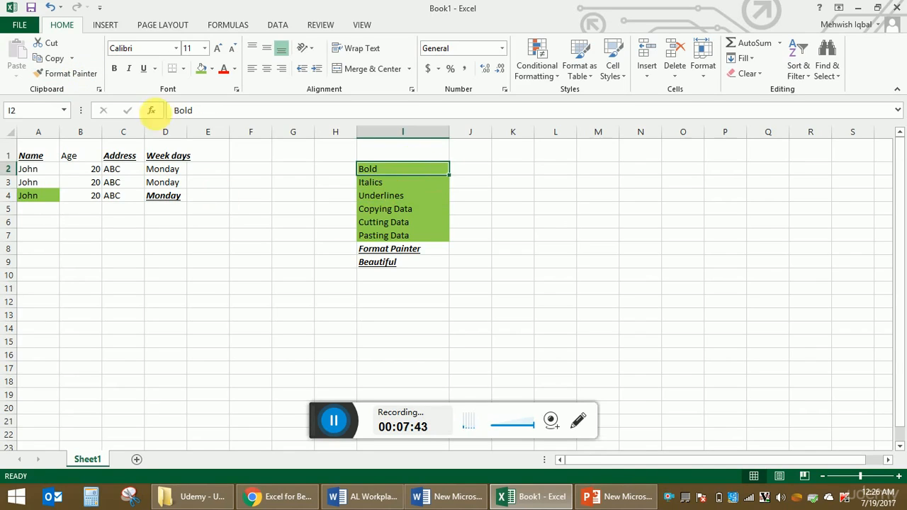
{"action": "left_click", "coordinate": [77, 74]}
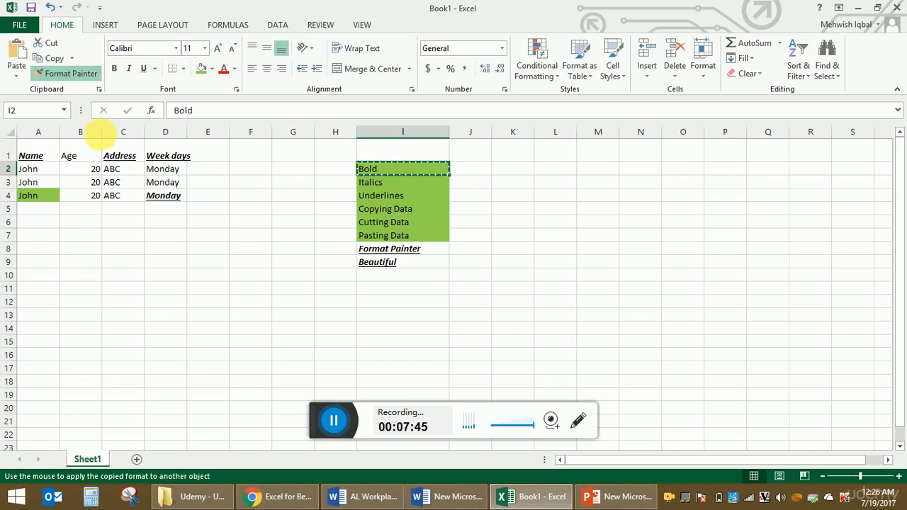
{"action": "left_click", "coordinate": [122, 171]}
{"action": "left_click", "coordinate": [163, 182]}
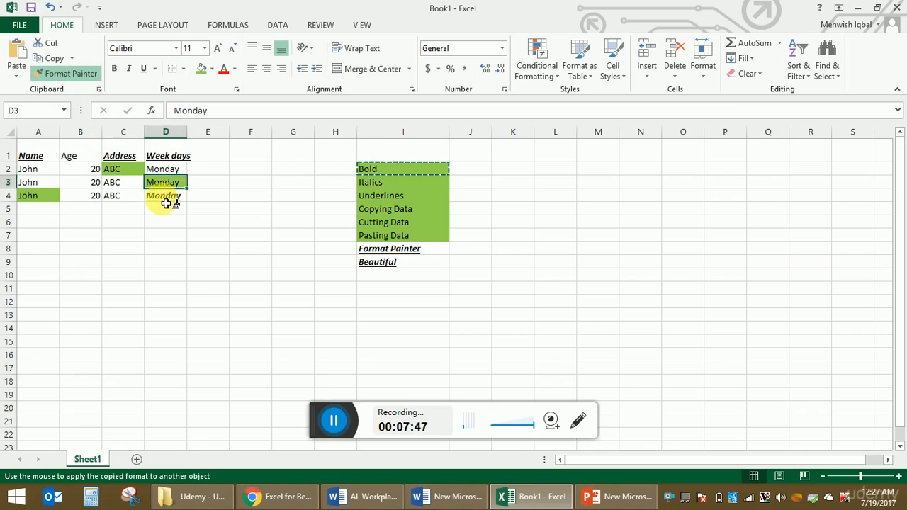
{"action": "left_click", "coordinate": [168, 196]}
{"action": "left_click", "coordinate": [130, 197]}
{"action": "left_click", "coordinate": [94, 168]}
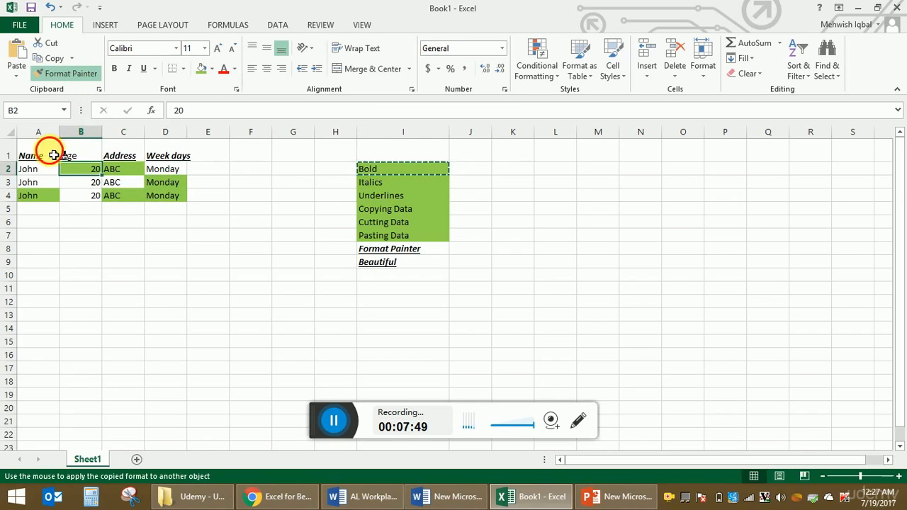
{"action": "left_click", "coordinate": [45, 153]}
{"action": "left_click", "coordinate": [44, 182]}
{"action": "left_click", "coordinate": [48, 168]}
{"action": "left_click", "coordinate": [71, 156]}
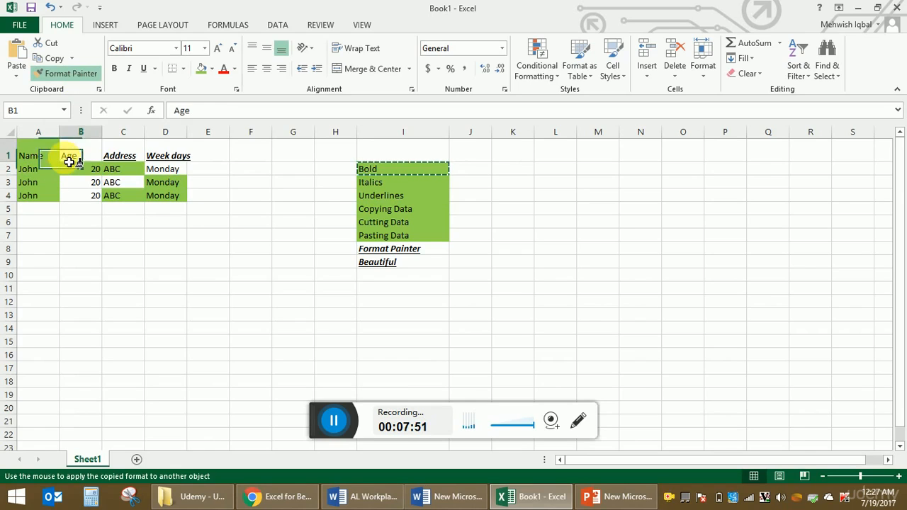
{"action": "left_click", "coordinate": [120, 154]}
{"action": "left_click", "coordinate": [154, 155]}
{"action": "left_click", "coordinate": [173, 169]}
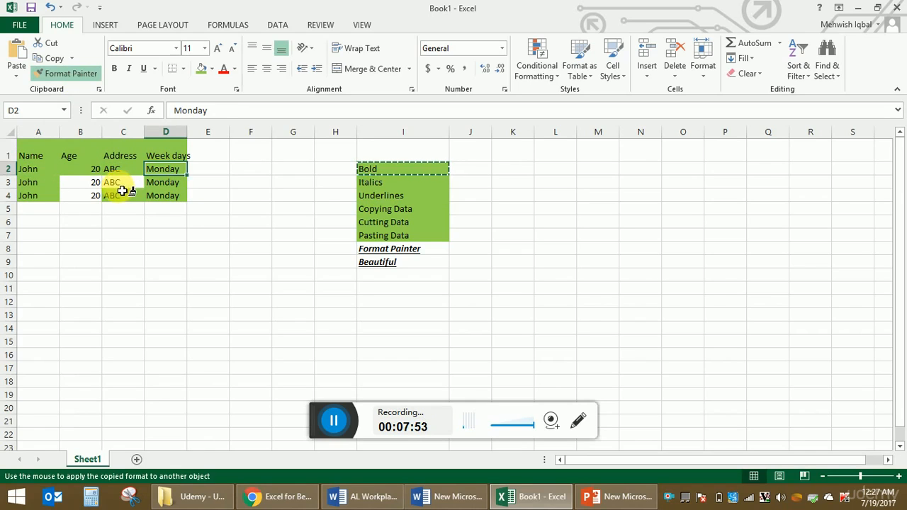
{"action": "left_click", "coordinate": [122, 185]}
{"action": "left_click", "coordinate": [94, 184]}
{"action": "left_click", "coordinate": [93, 197]}
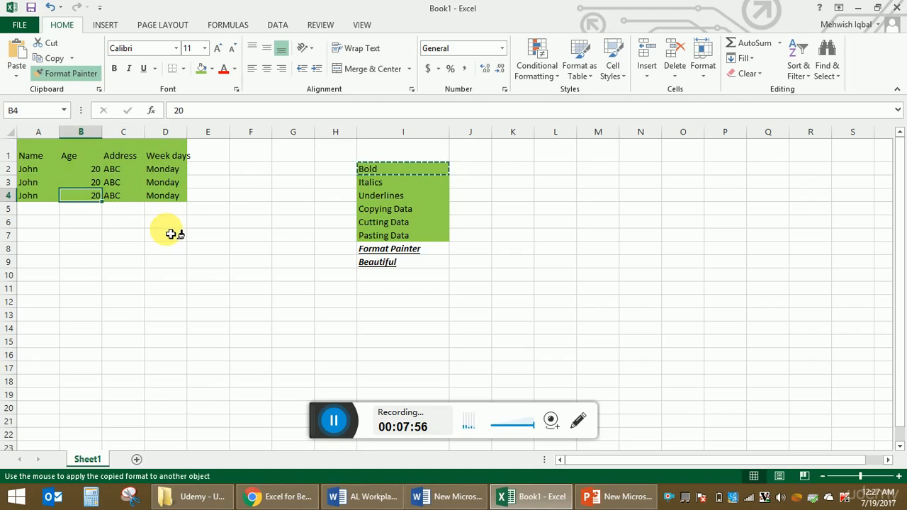
{"action": "left_click", "coordinate": [391, 251]}
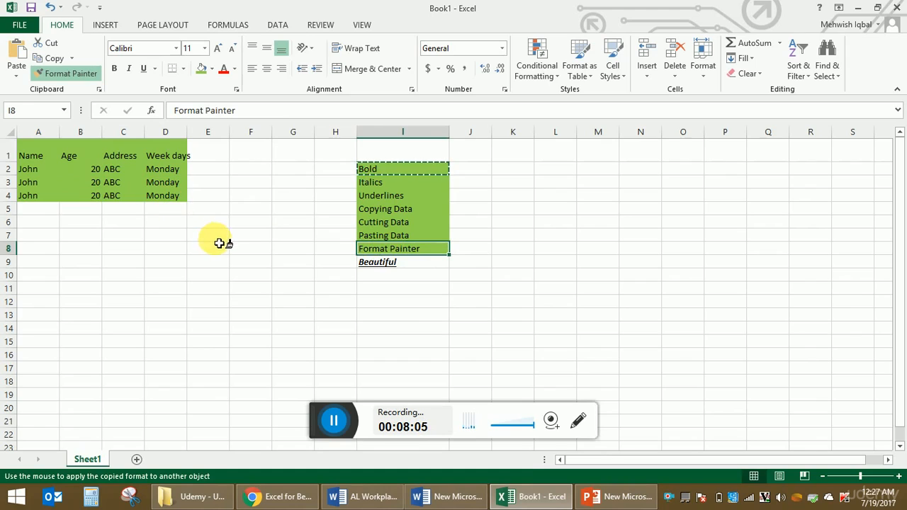
{"action": "key", "text": "Escape"}
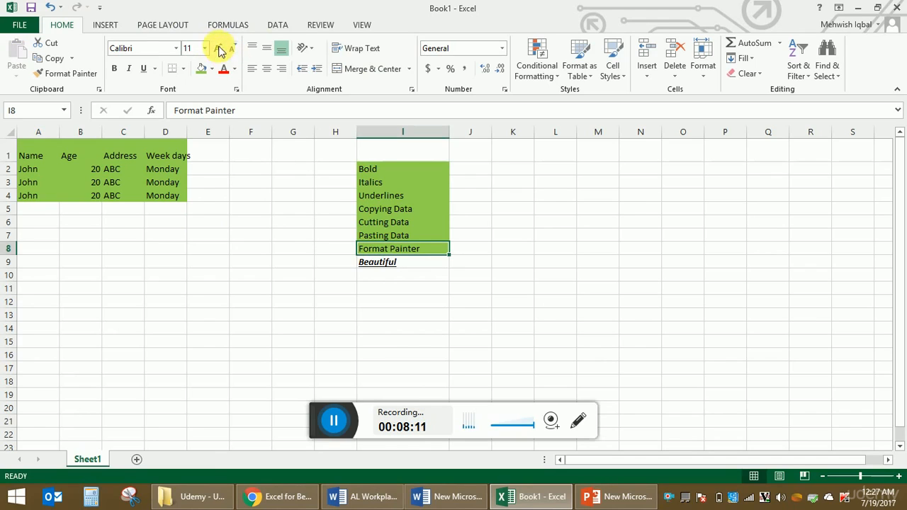
Set the font of table A1:D4 to Arial Black, and replace it with Calibri Light.
{"action": "left_click_drag", "start_coordinate": [54, 156], "coordinate": [174, 195]}
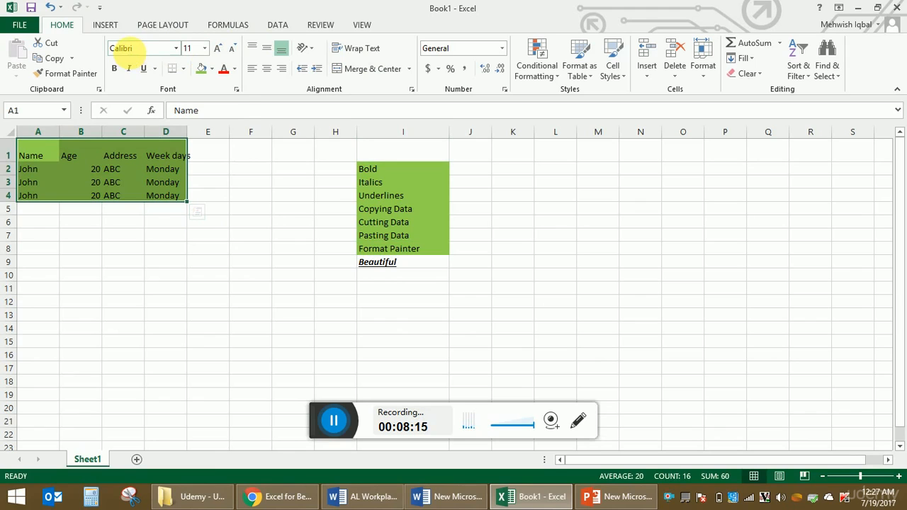
{"action": "left_click", "coordinate": [177, 48]}
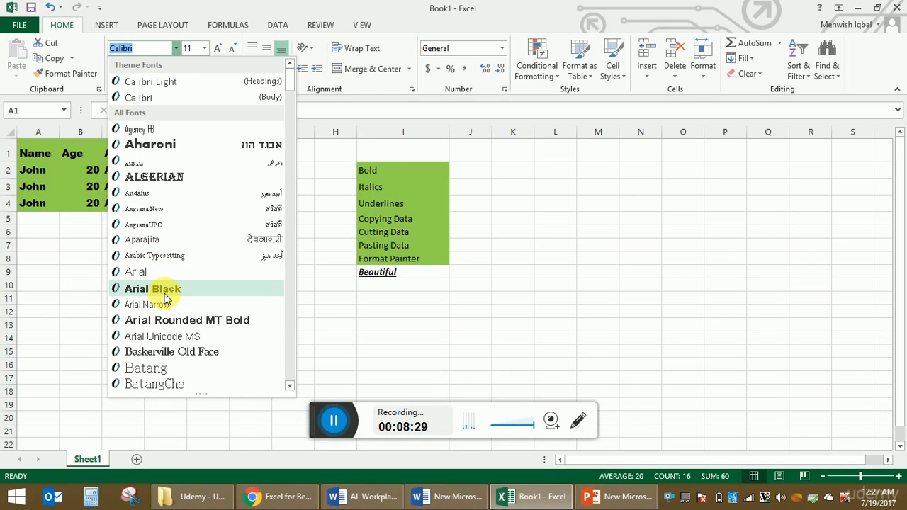
{"action": "left_click", "coordinate": [165, 290]}
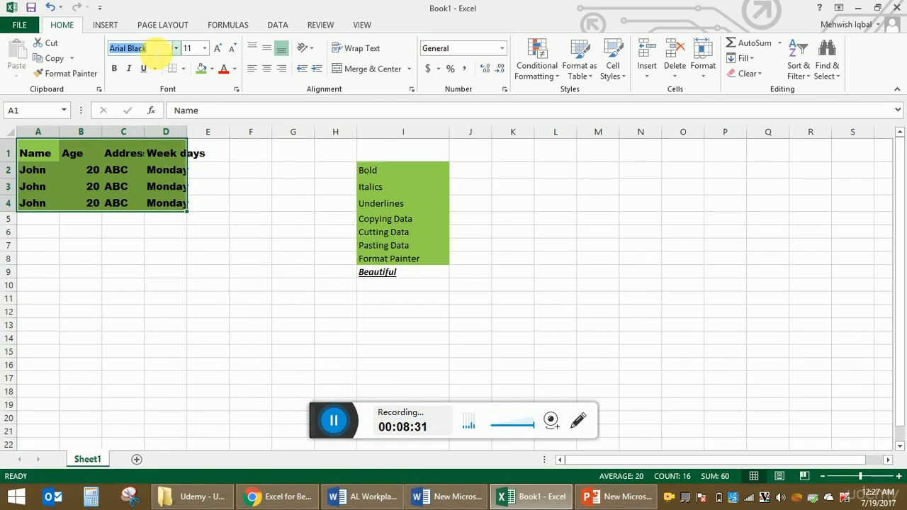
{"action": "type", "text": "Calibri Light"}
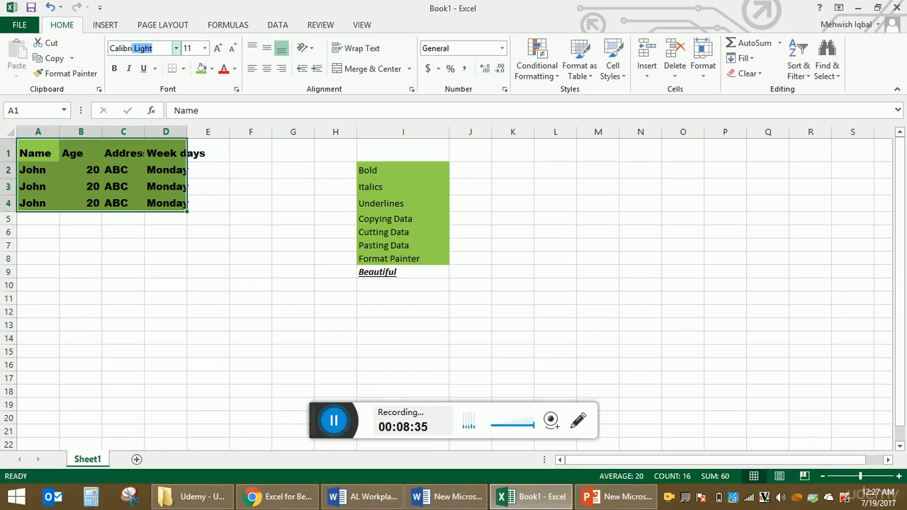
{"action": "key", "text": "Return"}
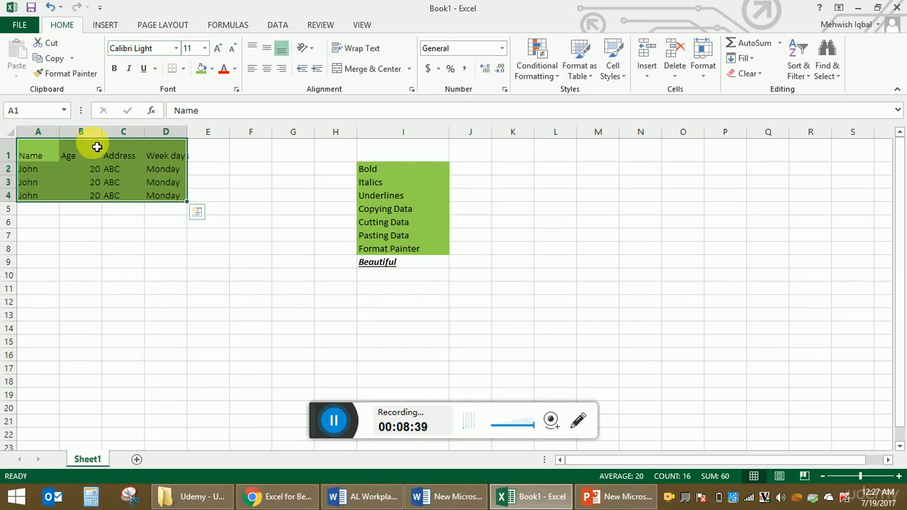
Set the font size of table A1:D4 to 16, and step it up and down until it is 12.
{"action": "left_click", "coordinate": [205, 47]}
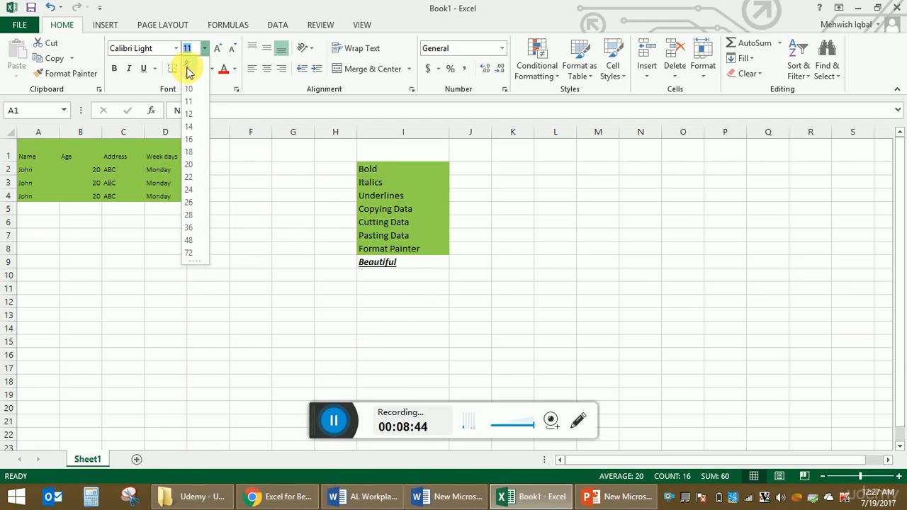
{"action": "left_click", "coordinate": [189, 139]}
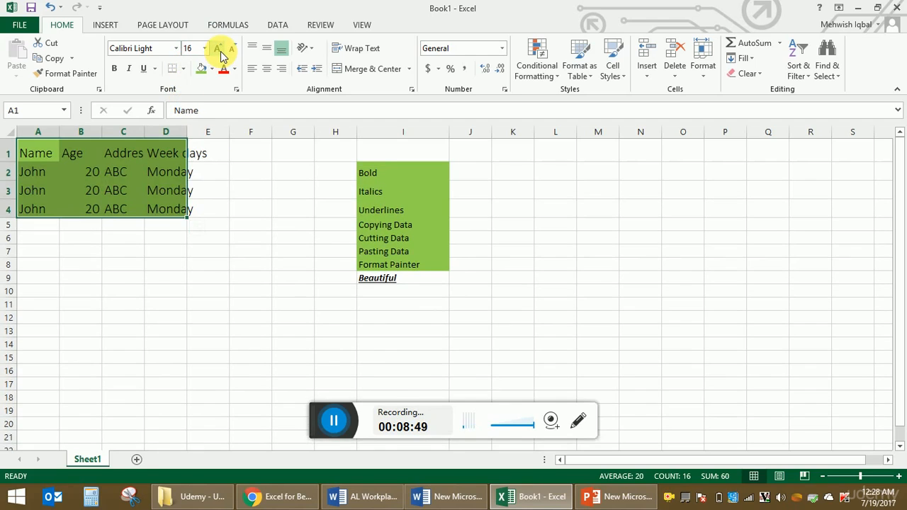
{"action": "left_click", "coordinate": [218, 49]}
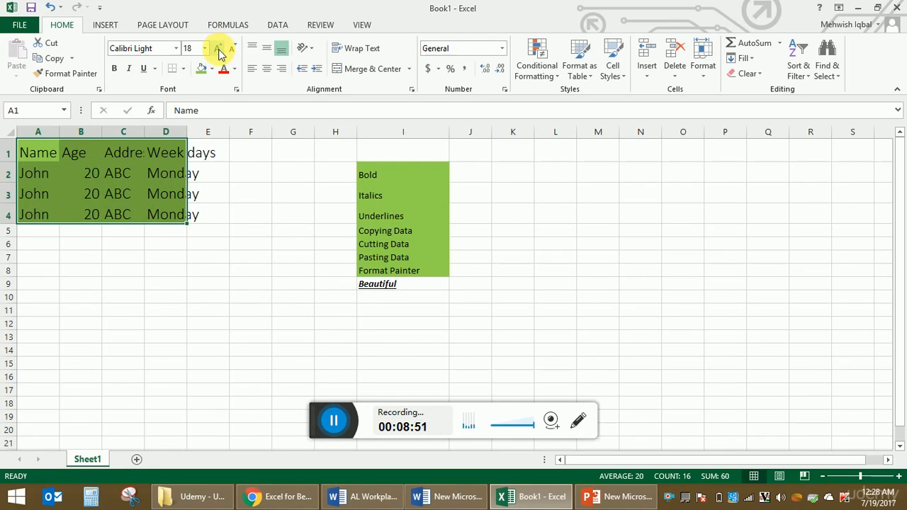
{"action": "left_click", "coordinate": [230, 50]}
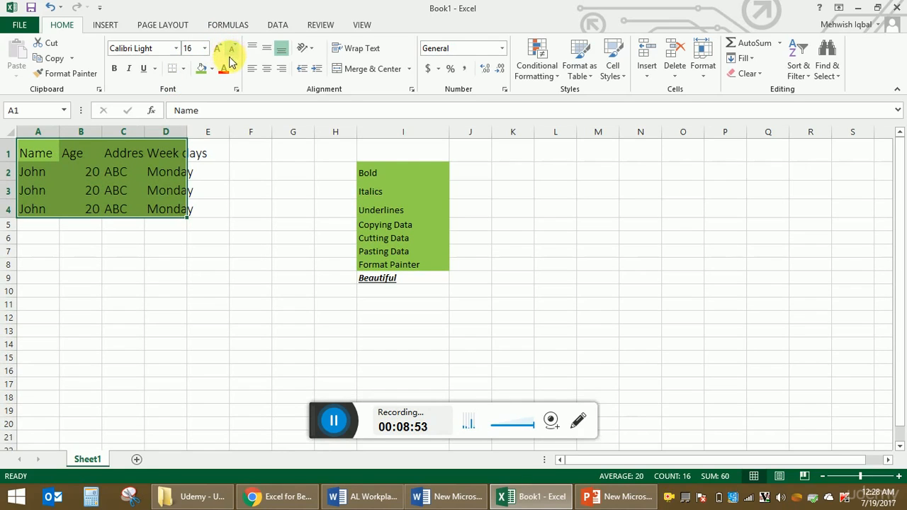
{"action": "left_click", "coordinate": [219, 49]}
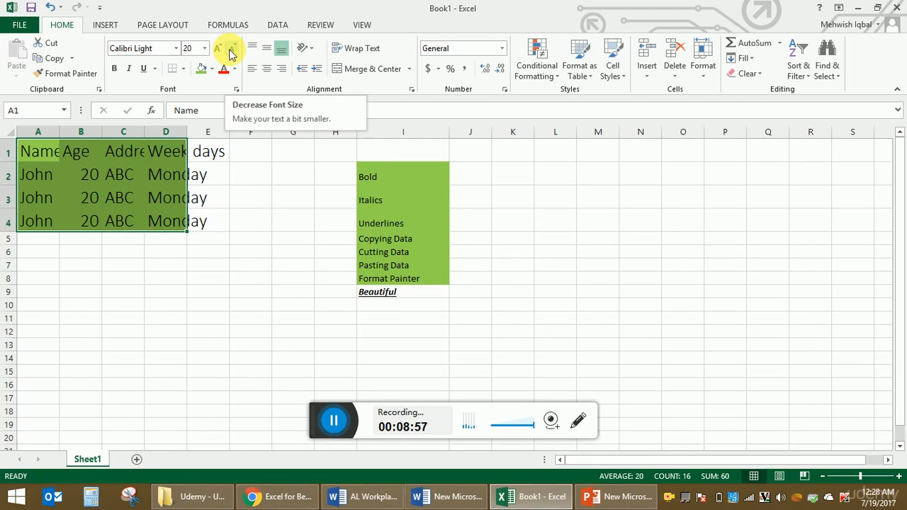
{"action": "left_click", "coordinate": [231, 49]}
{"action": "left_click", "coordinate": [230, 47]}
{"action": "left_click", "coordinate": [229, 47]}
{"action": "left_click", "coordinate": [229, 47]}
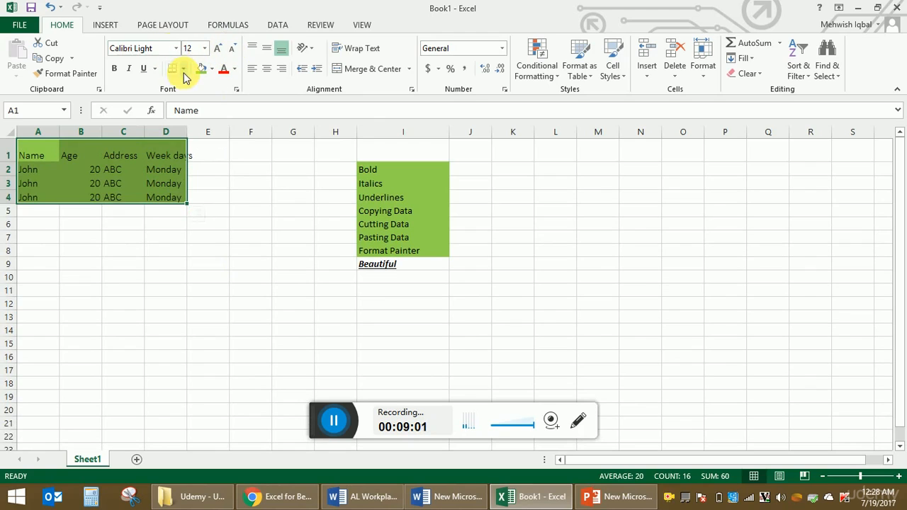
{"action": "left_click", "coordinate": [217, 266]}
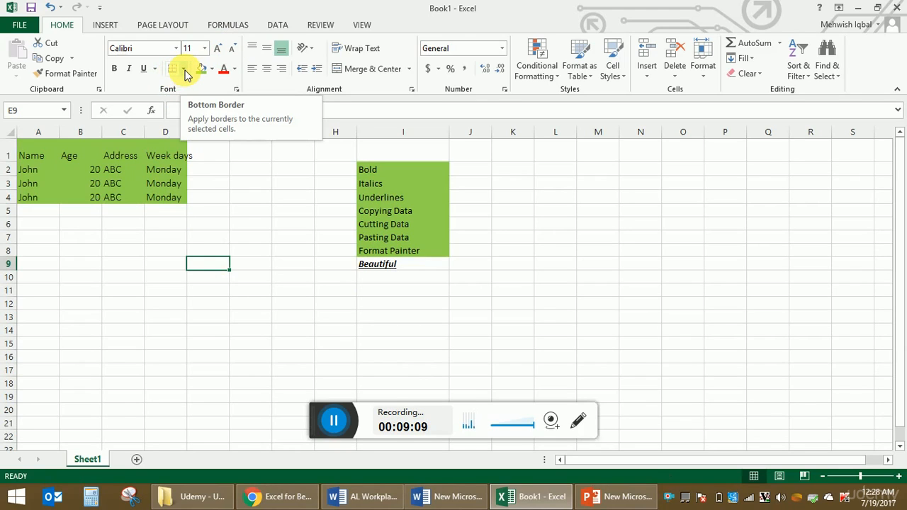
Apply All Borders to the table in A1:D4.
{"action": "left_click", "coordinate": [45, 155]}
{"action": "left_click_drag", "start_coordinate": [45, 155], "coordinate": [178, 203]}
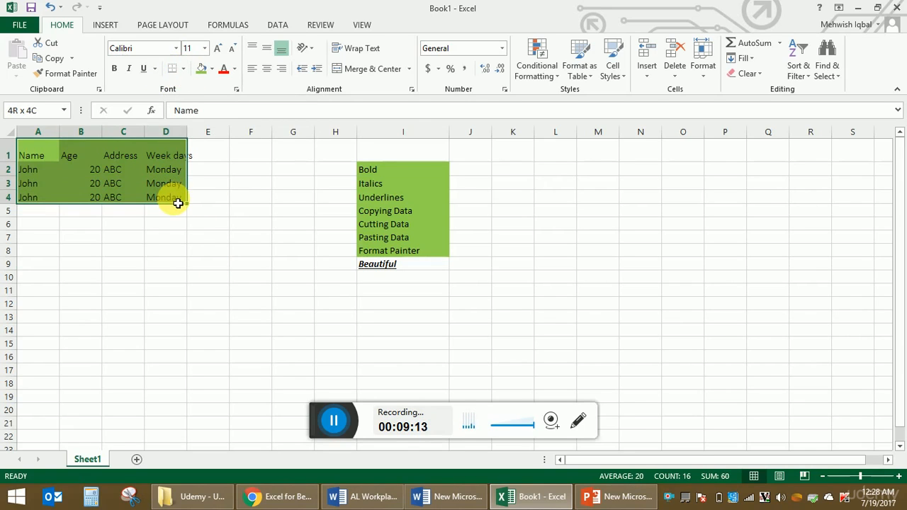
{"action": "left_click", "coordinate": [183, 69]}
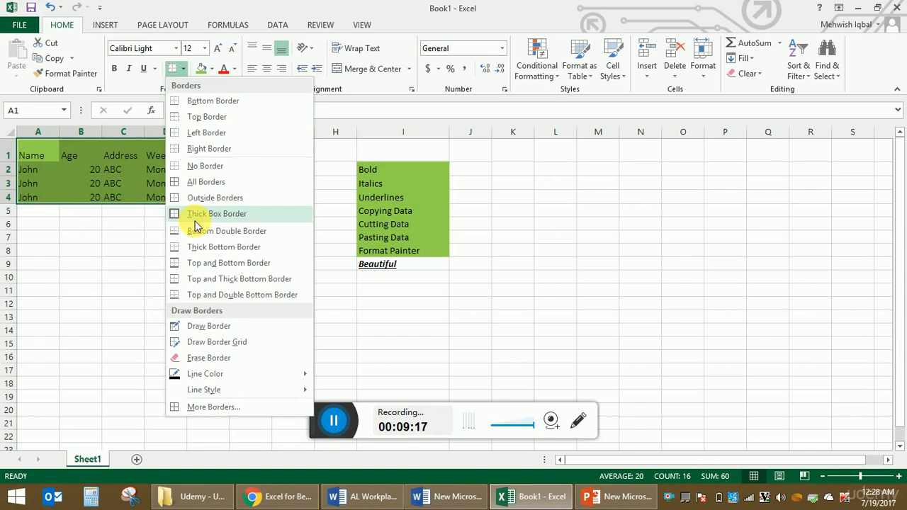
{"action": "left_click", "coordinate": [212, 185]}
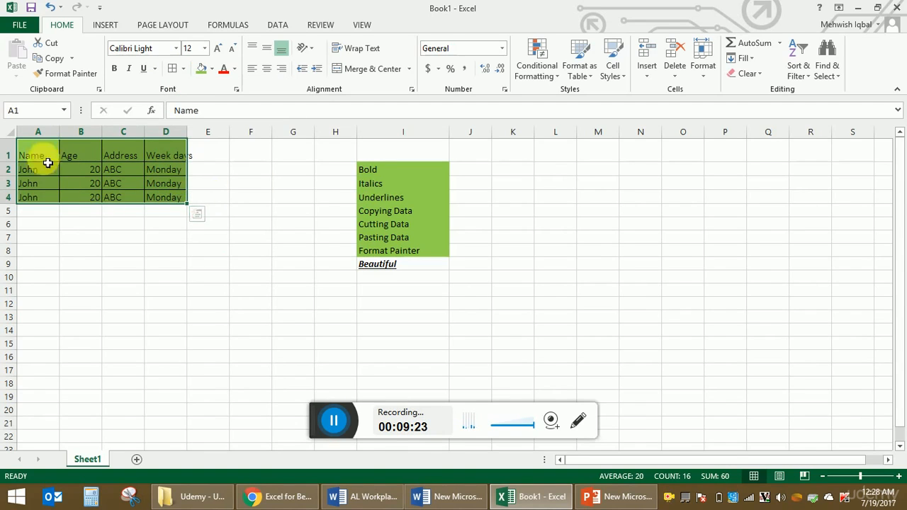
{"action": "left_click", "coordinate": [158, 237]}
Apply All Borders and a Thick Box Border to the empty range C8:E15.
{"action": "left_click_drag", "start_coordinate": [113, 252], "coordinate": [227, 344]}
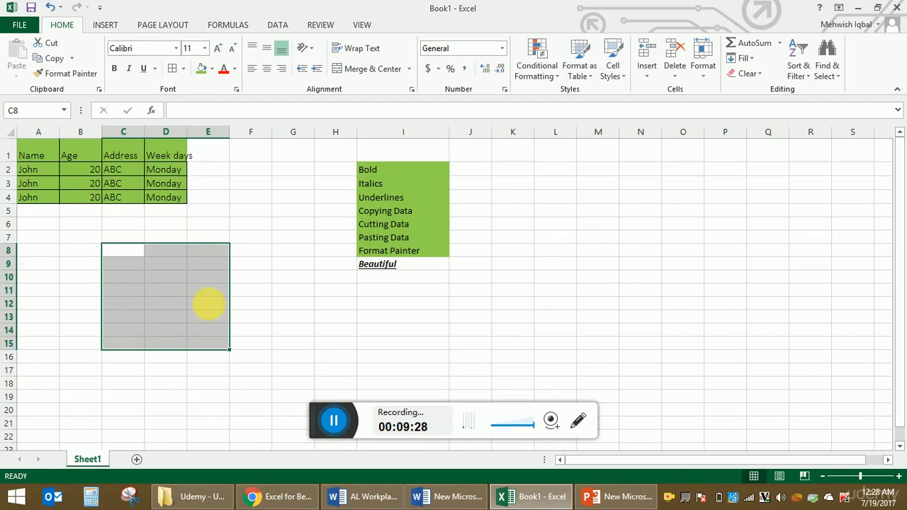
{"action": "left_click", "coordinate": [172, 69]}
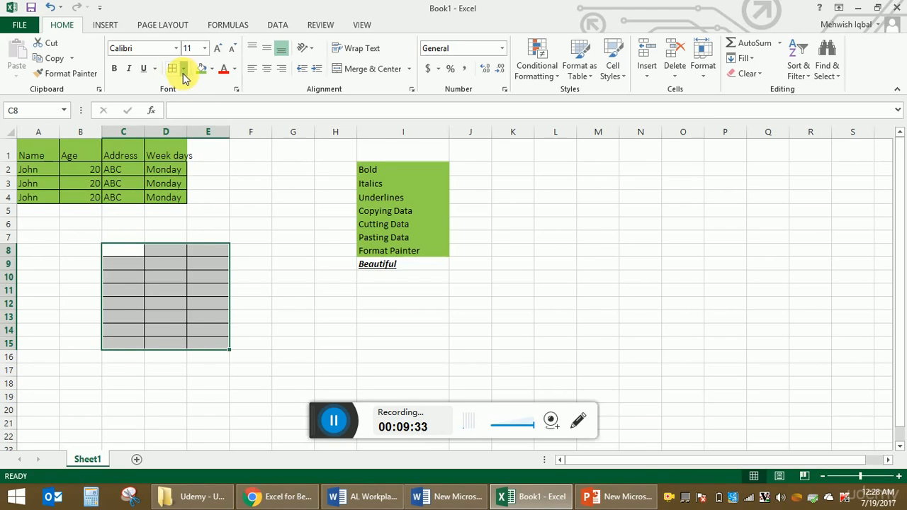
{"action": "left_click", "coordinate": [184, 71]}
{"action": "left_click", "coordinate": [207, 218]}
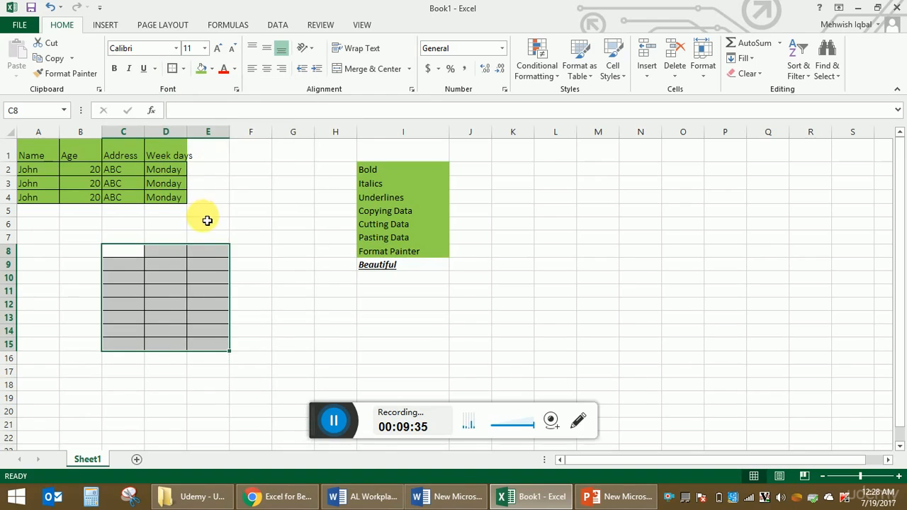
{"action": "left_click", "coordinate": [263, 249]}
Apply a Thick Box Border around the empty range N4:N8.
{"action": "left_click_drag", "start_coordinate": [638, 198], "coordinate": [659, 249]}
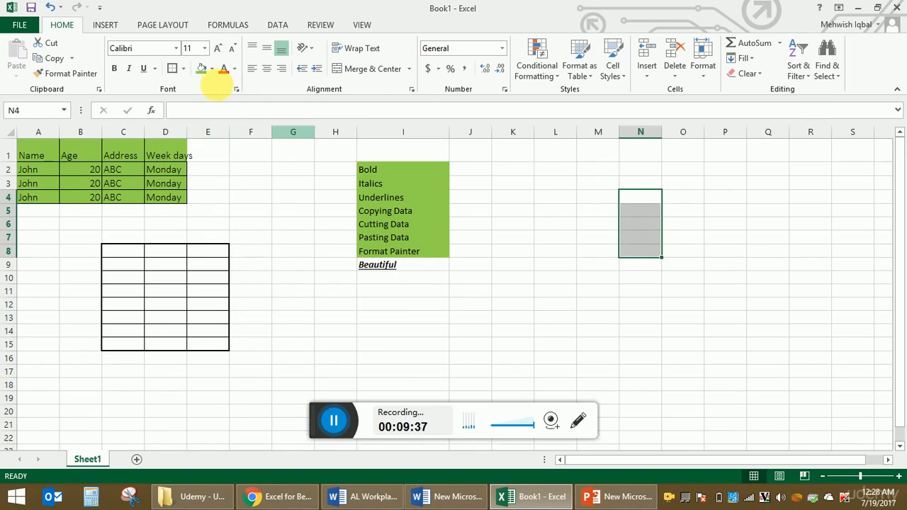
{"action": "left_click", "coordinate": [183, 69]}
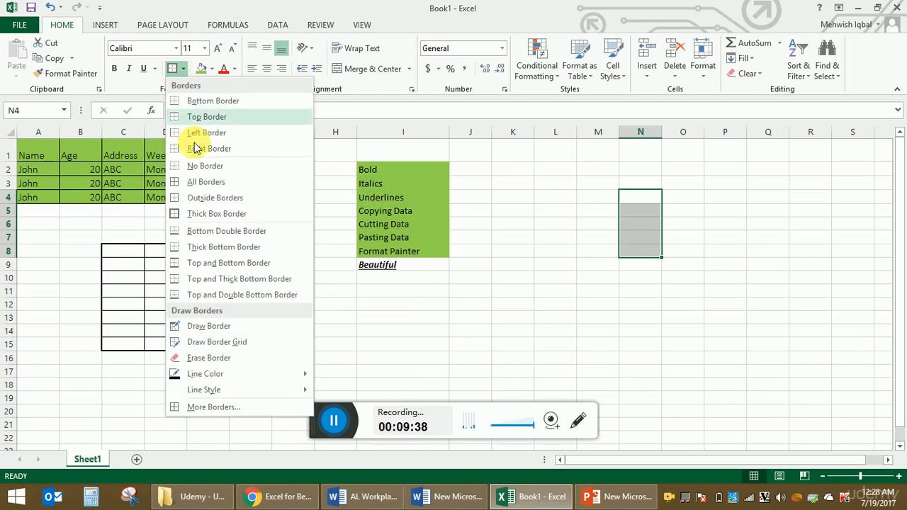
{"action": "left_click", "coordinate": [222, 216]}
{"action": "left_click", "coordinate": [716, 254]}
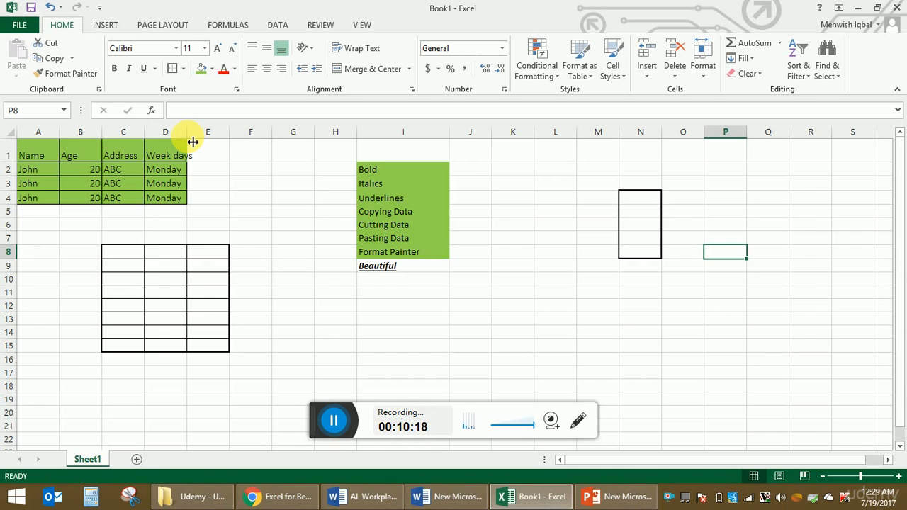
Manually widen column D so that "Week days" fits, and increase the heights of rows 1 to 4.
{"action": "left_click_drag", "start_coordinate": [193, 142], "coordinate": [305, 141]}
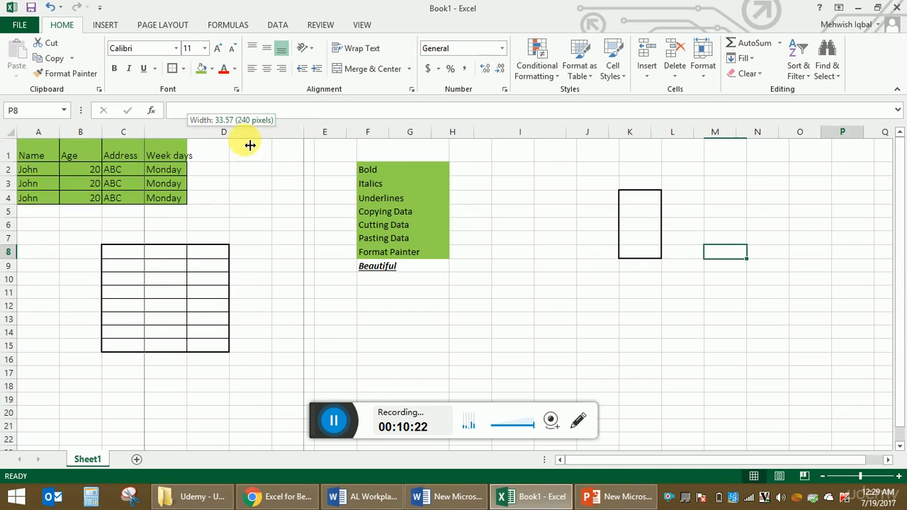
{"action": "left_click_drag", "start_coordinate": [250, 145], "coordinate": [212, 135]}
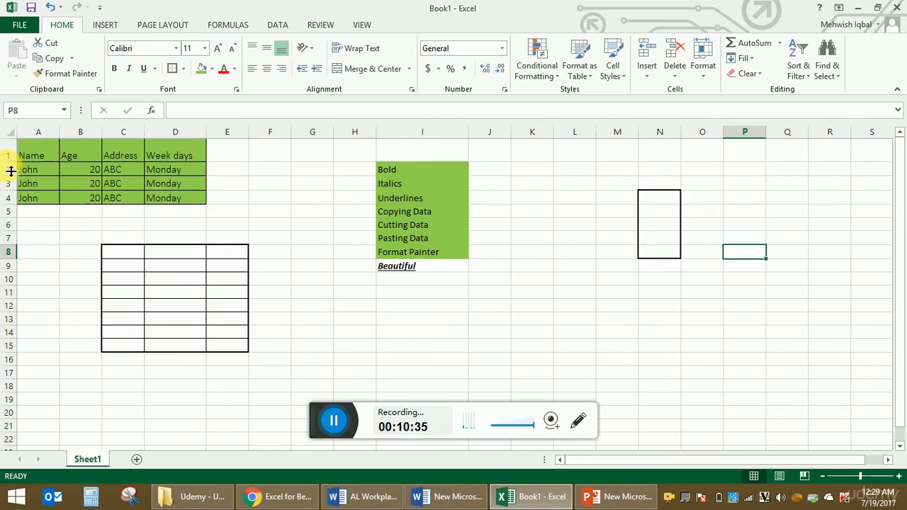
{"action": "left_click_drag", "start_coordinate": [13, 165], "coordinate": [15, 200]}
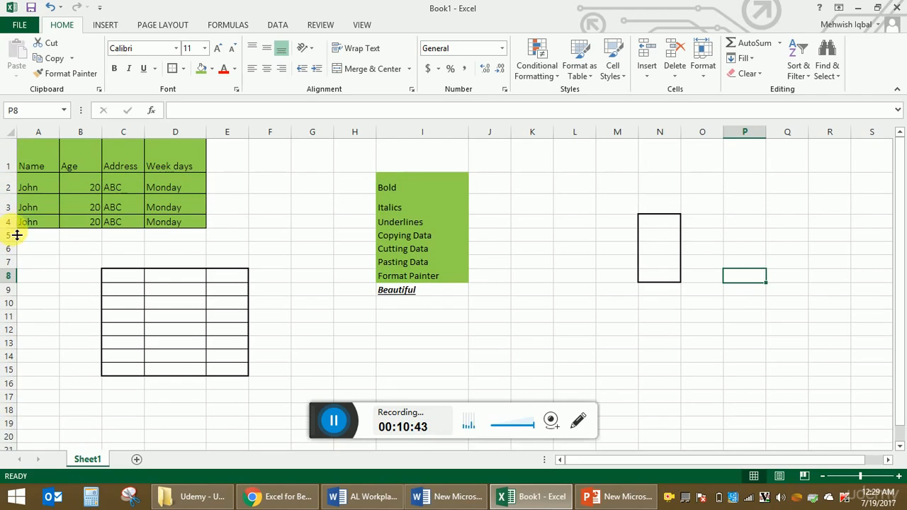
{"action": "left_click_drag", "start_coordinate": [17, 234], "coordinate": [16, 245]}
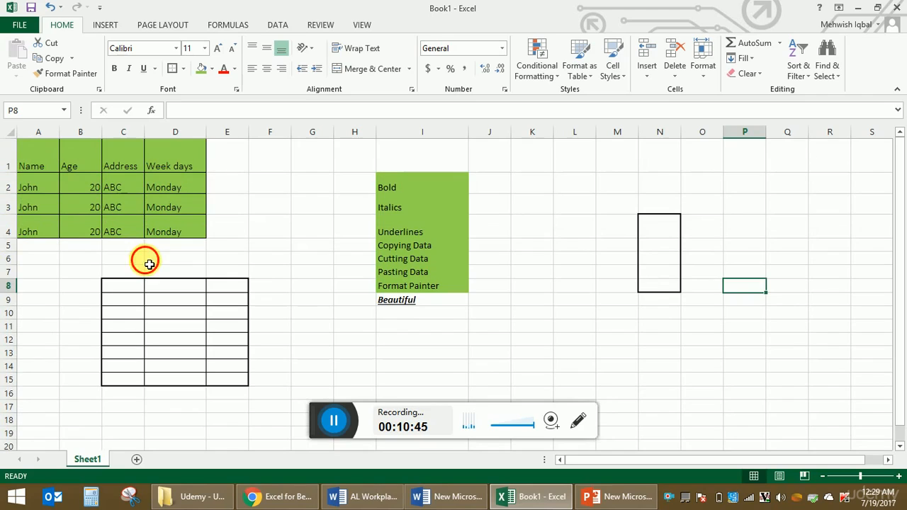
{"action": "left_click", "coordinate": [151, 264]}
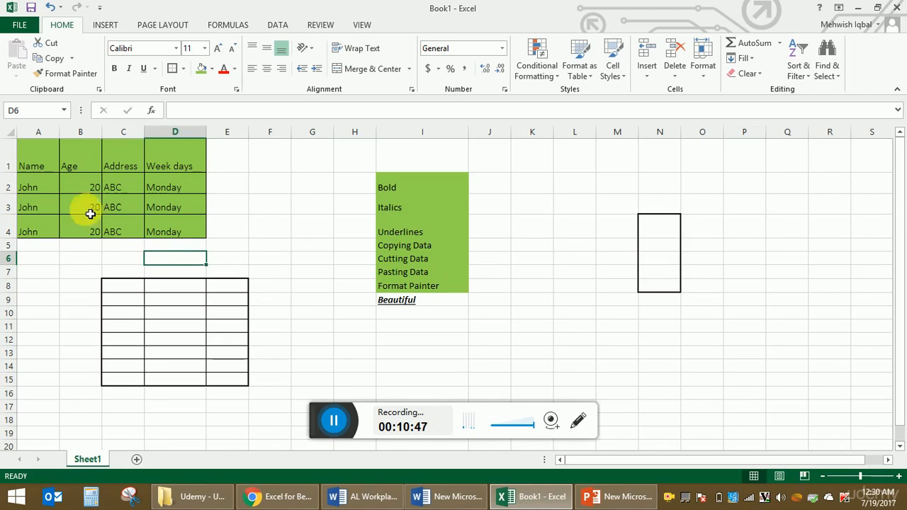
AutoFit the row heights and the column widths of table A1:D4.
{"action": "left_click_drag", "start_coordinate": [36, 162], "coordinate": [191, 238]}
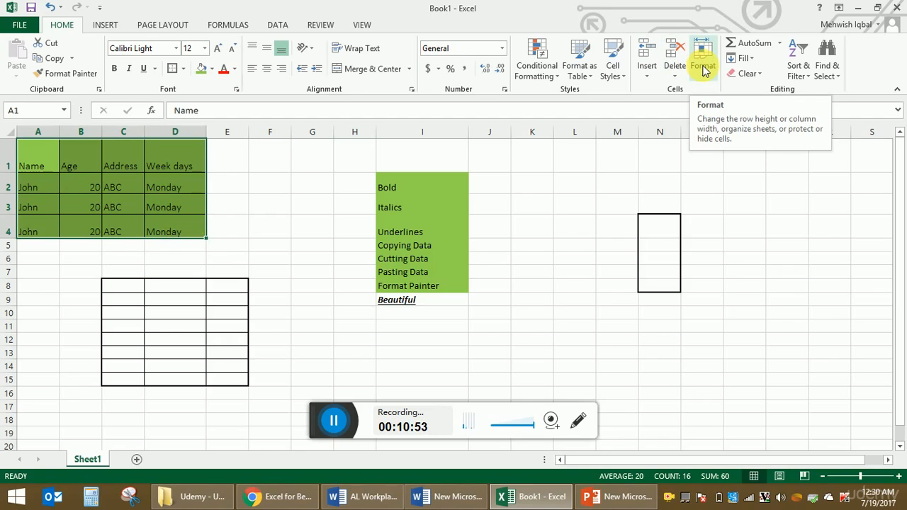
{"action": "left_click", "coordinate": [703, 68]}
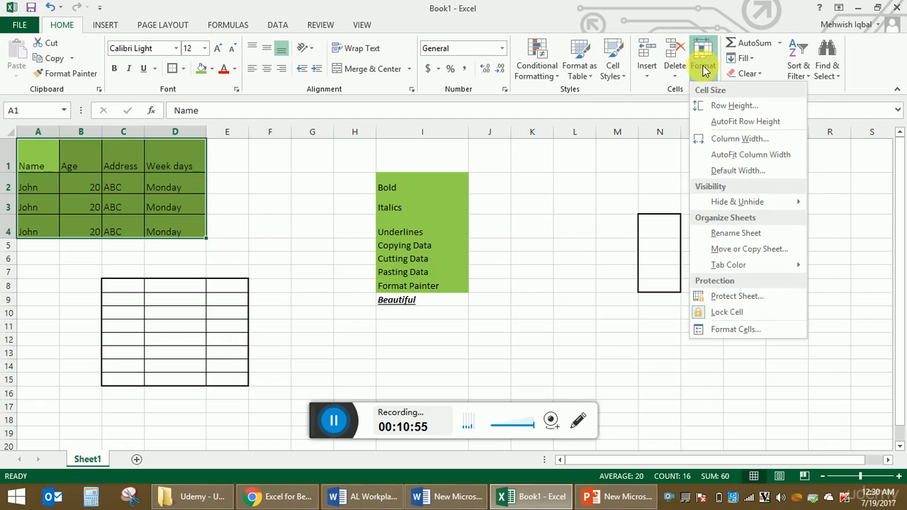
{"action": "left_click", "coordinate": [739, 122]}
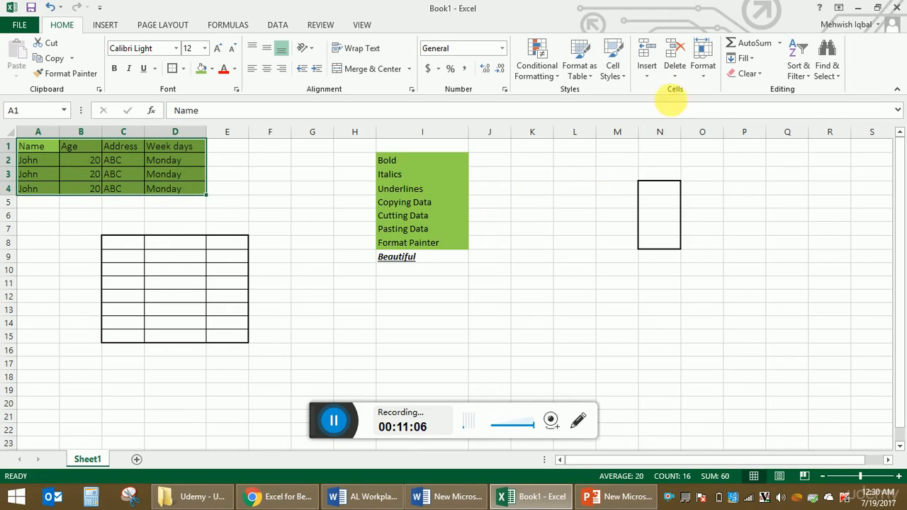
{"action": "left_click", "coordinate": [704, 71]}
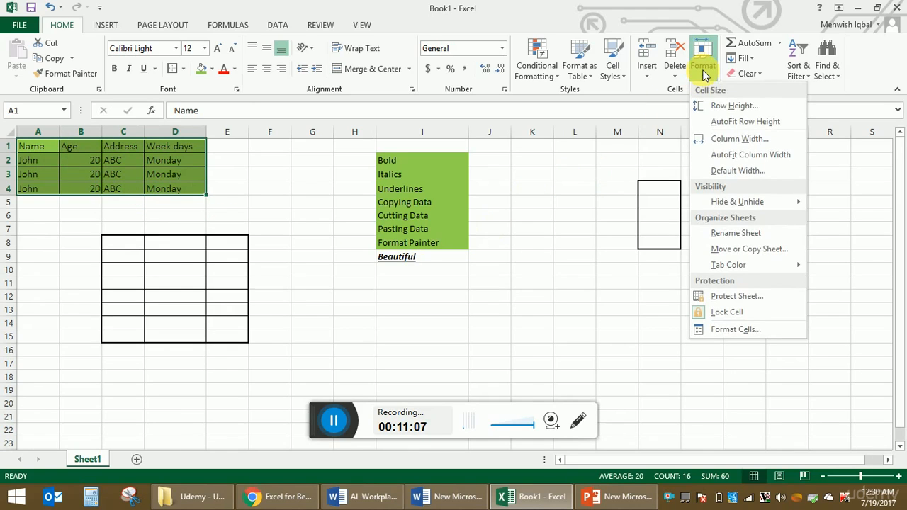
{"action": "left_click", "coordinate": [728, 155]}
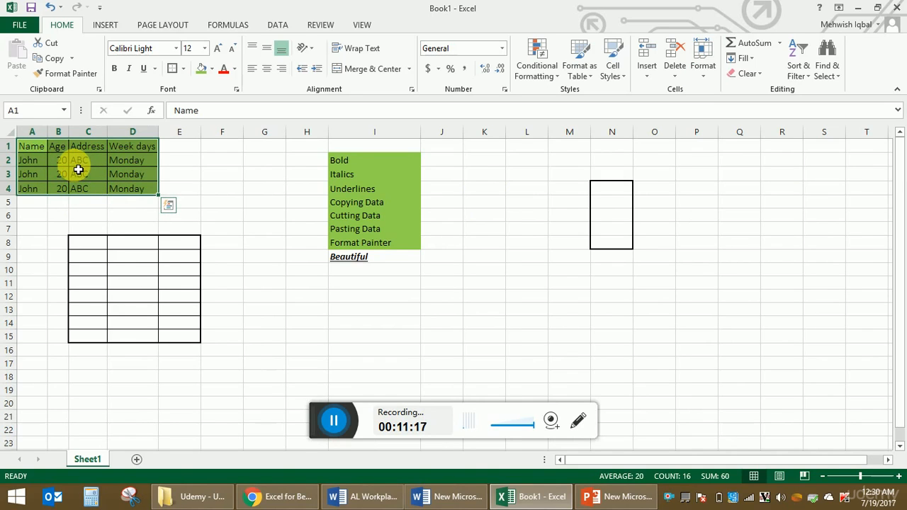
{"action": "left_click", "coordinate": [99, 227]}
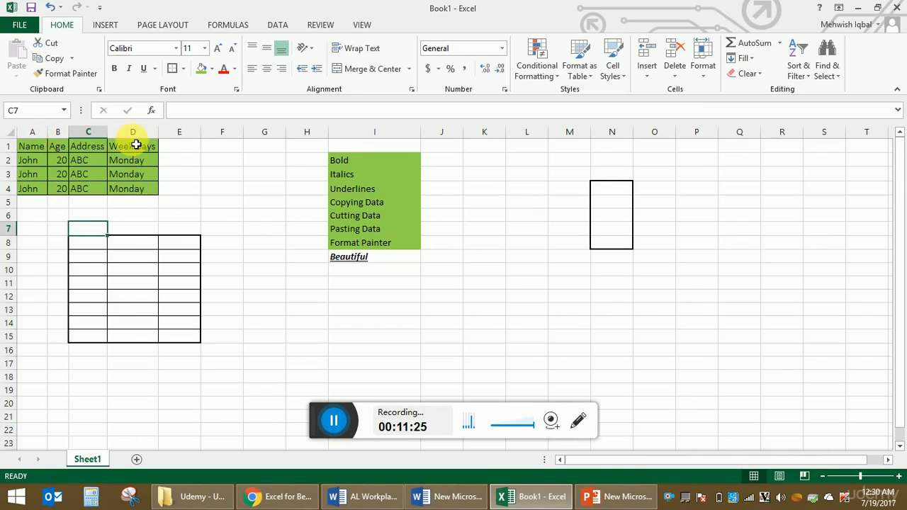
Remove the green fill from the data rows A2:D4 with No Fill.
{"action": "left_click_drag", "start_coordinate": [34, 164], "coordinate": [158, 192]}
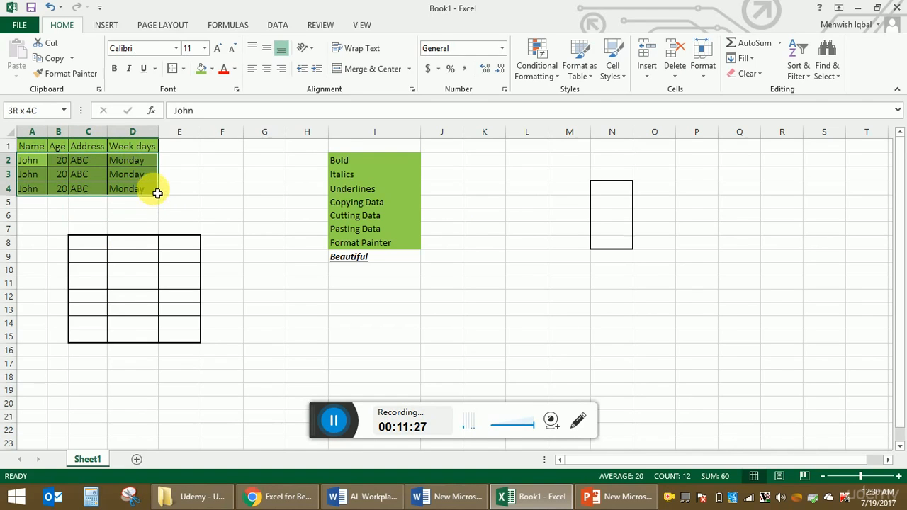
{"action": "left_click", "coordinate": [211, 70]}
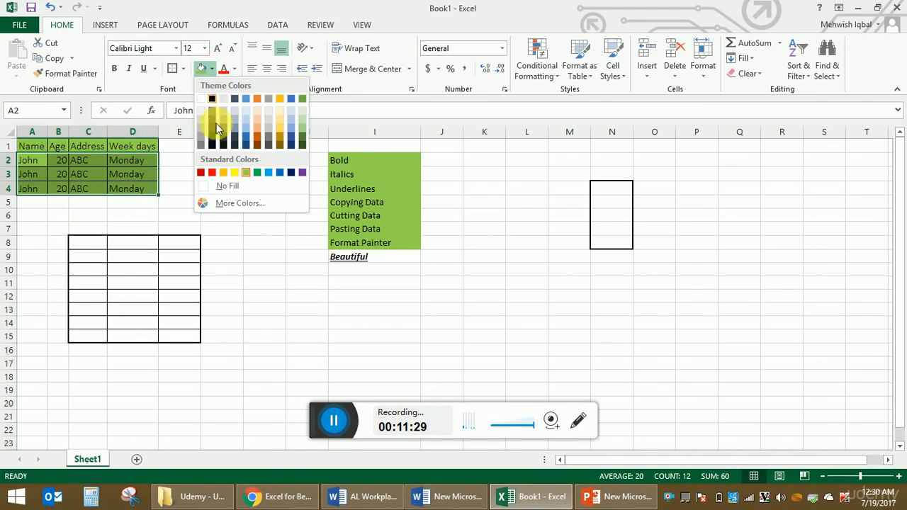
{"action": "left_click", "coordinate": [221, 185]}
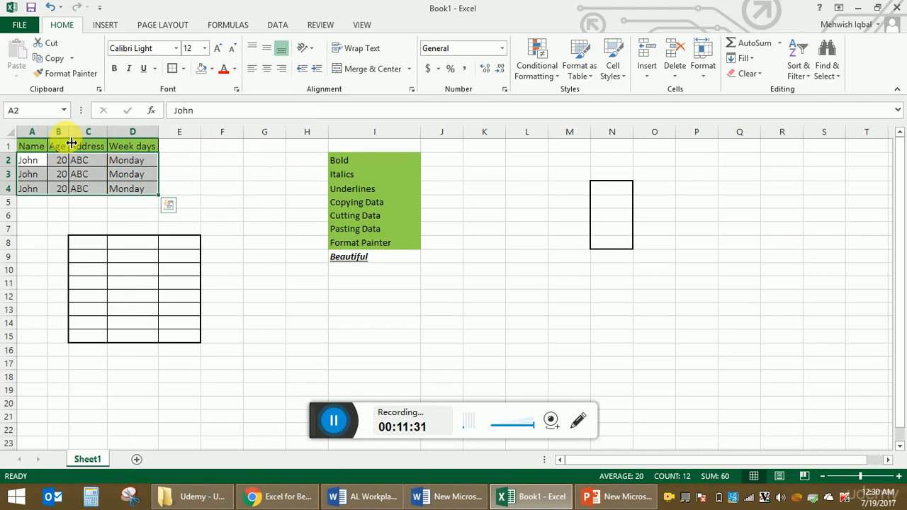
{"action": "left_click", "coordinate": [202, 179]}
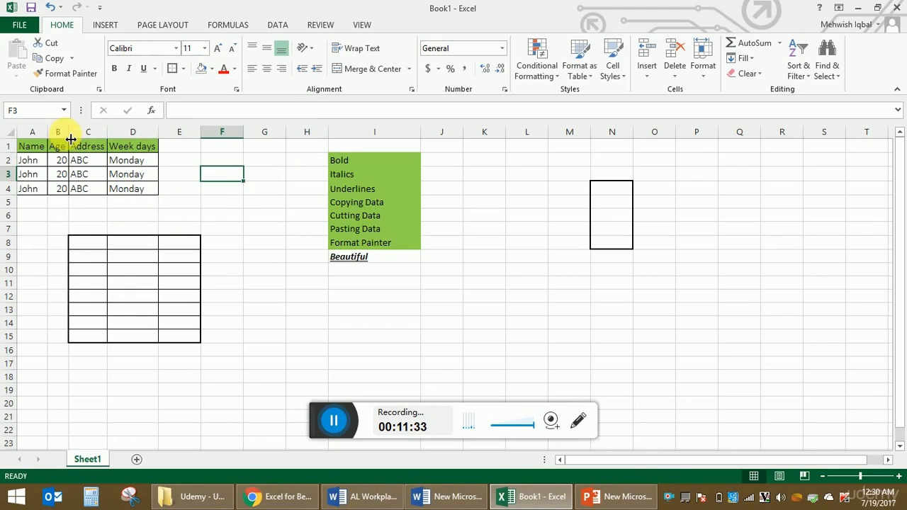
Widen columns B, C and D slightly by hand so the table text has some room.
{"action": "left_click_drag", "start_coordinate": [71, 139], "coordinate": [81, 139]}
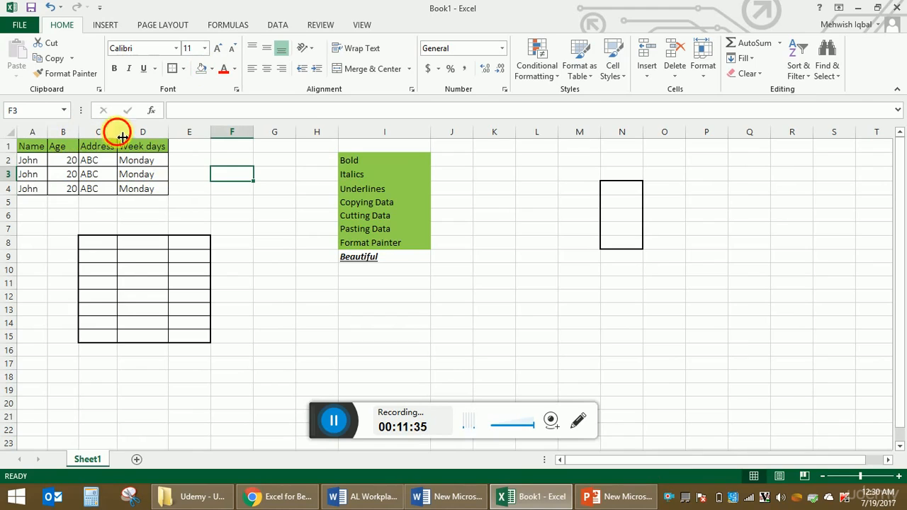
{"action": "double_click", "coordinate": [123, 135]}
{"action": "left_click_drag", "start_coordinate": [185, 141], "coordinate": [192, 138]}
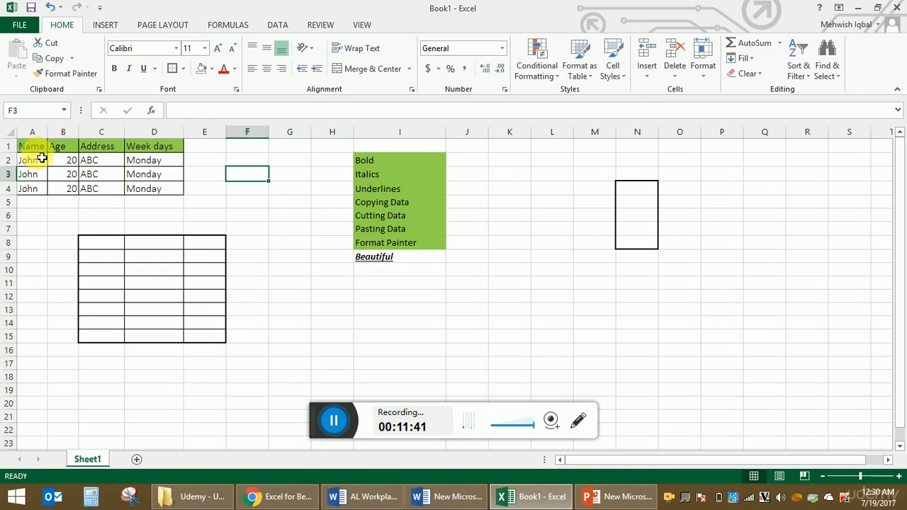
Middle-align table A1:D4 vertically, try centre, left and right alignment, and settle on centred text.
{"action": "left_click_drag", "start_coordinate": [37, 148], "coordinate": [146, 192]}
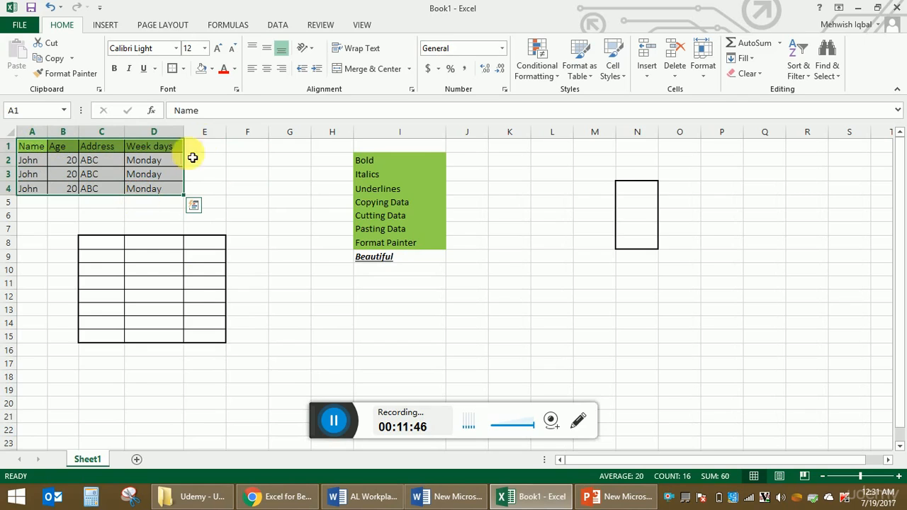
{"action": "left_click", "coordinate": [265, 49]}
{"action": "left_click", "coordinate": [268, 71]}
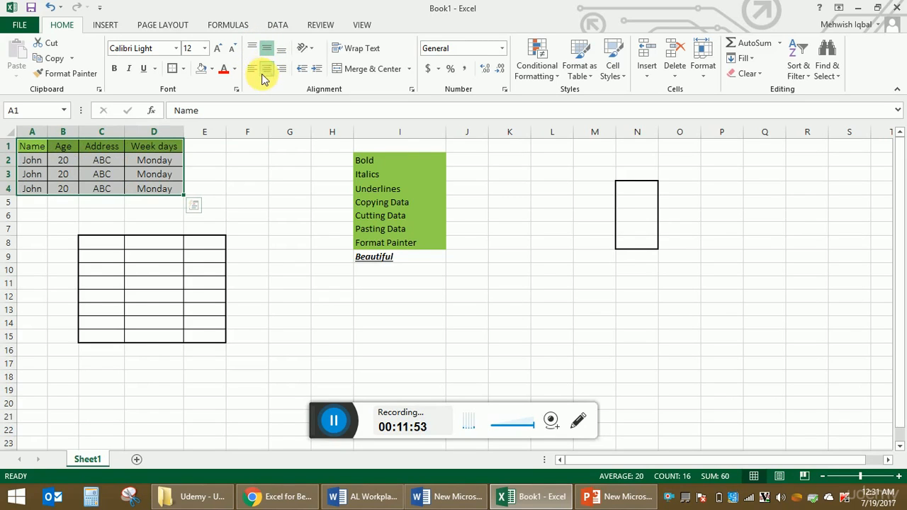
{"action": "left_click", "coordinate": [253, 69]}
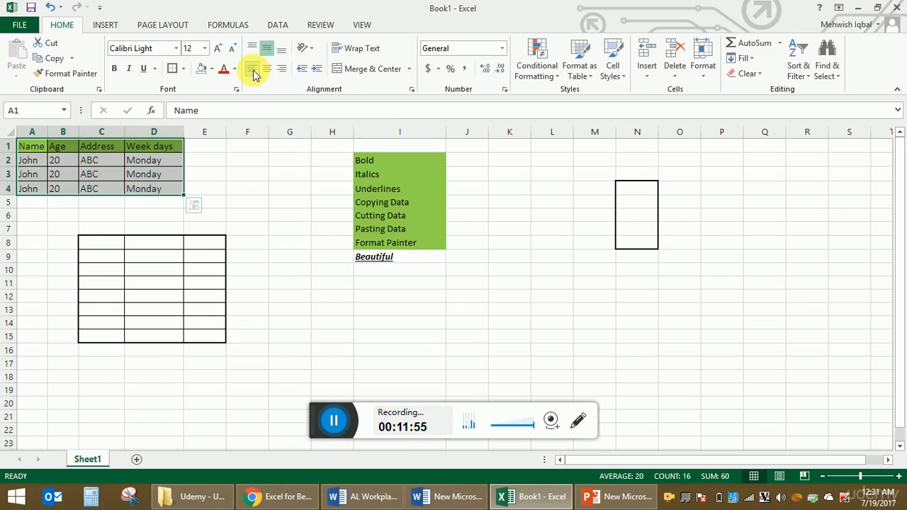
{"action": "left_click", "coordinate": [280, 69]}
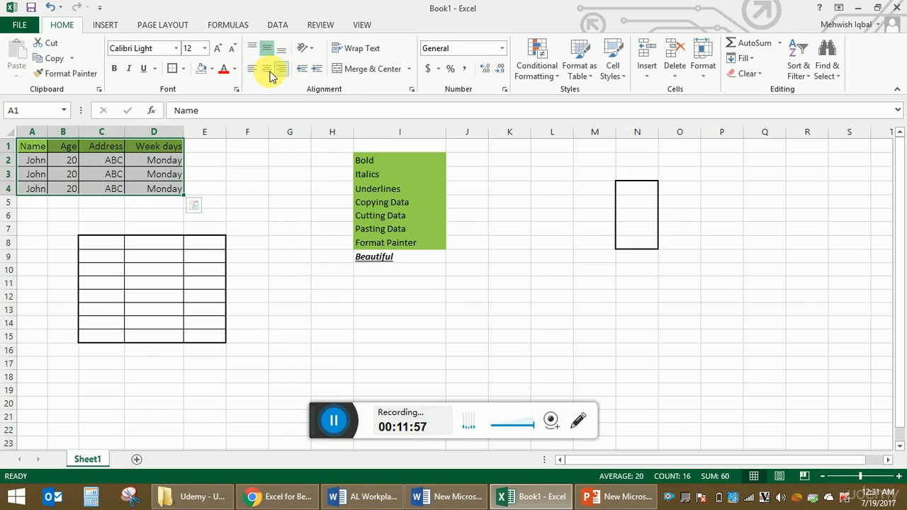
{"action": "left_click", "coordinate": [268, 71]}
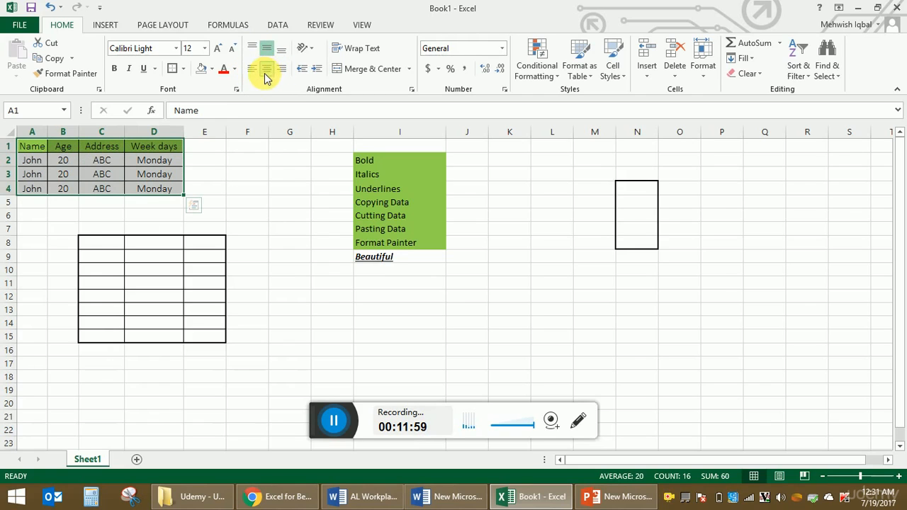
Increase the height of row 4, and try Top Align on cell C4 before returning it to Middle Align.
{"action": "left_click_drag", "start_coordinate": [22, 204], "coordinate": [16, 235]}
{"action": "left_click", "coordinate": [84, 212]}
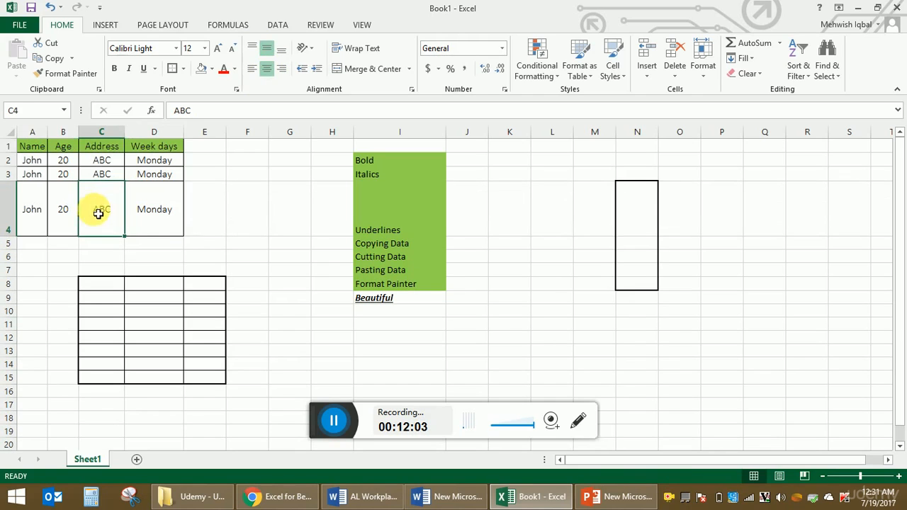
{"action": "left_click", "coordinate": [251, 48]}
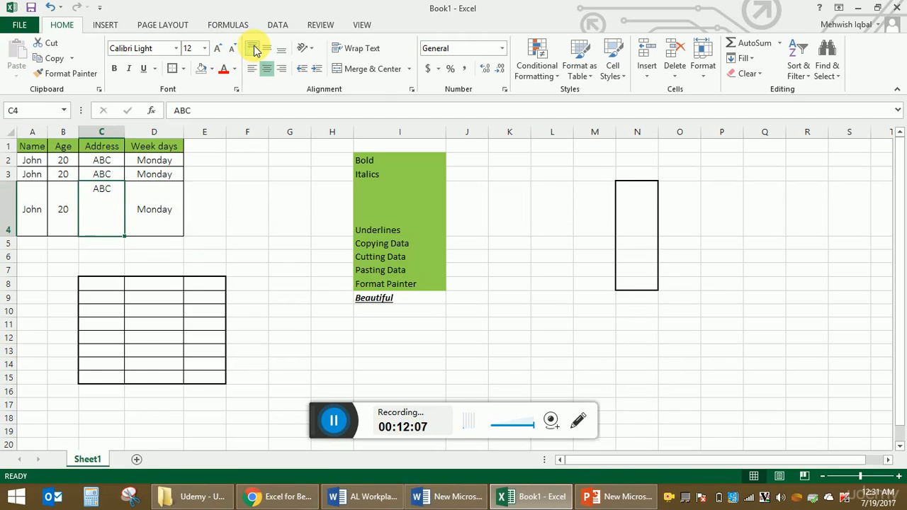
{"action": "left_click", "coordinate": [280, 50]}
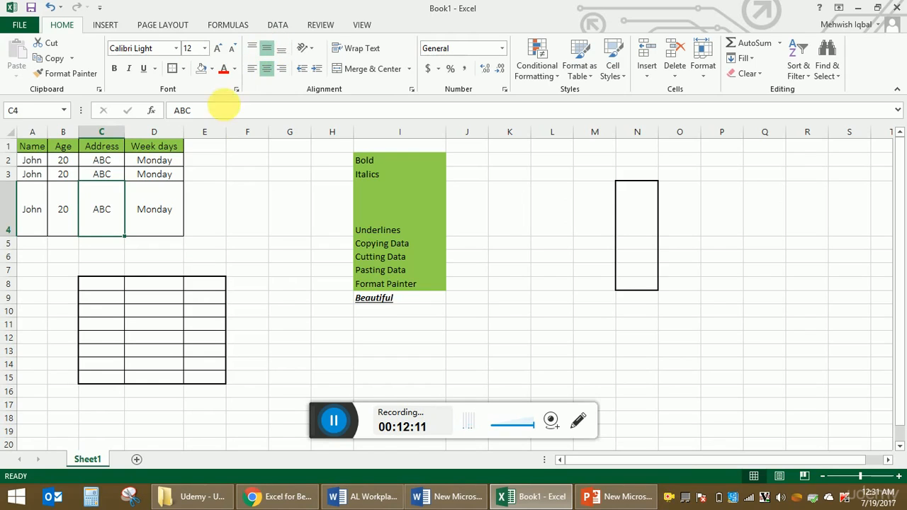
AutoFit the row heights of table A1:D4 again.
{"action": "left_click_drag", "start_coordinate": [40, 151], "coordinate": [158, 219]}
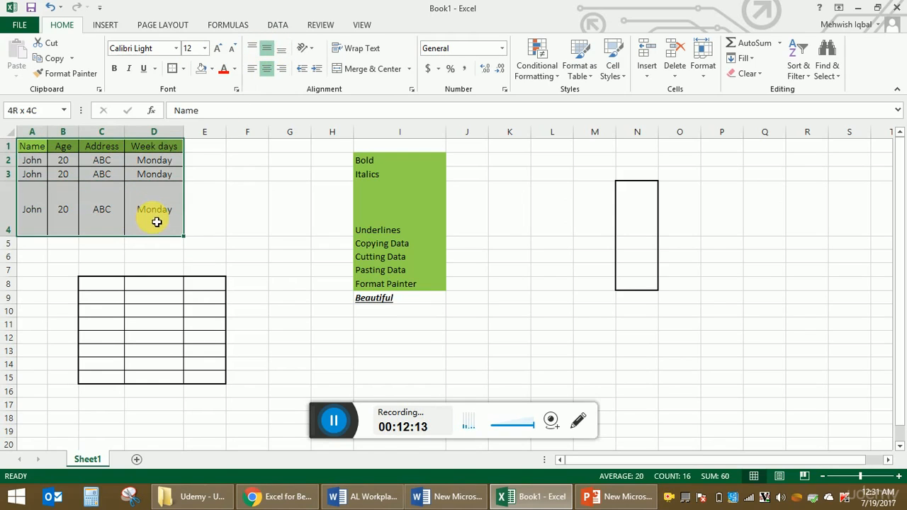
{"action": "left_click", "coordinate": [703, 70]}
{"action": "left_click", "coordinate": [738, 121]}
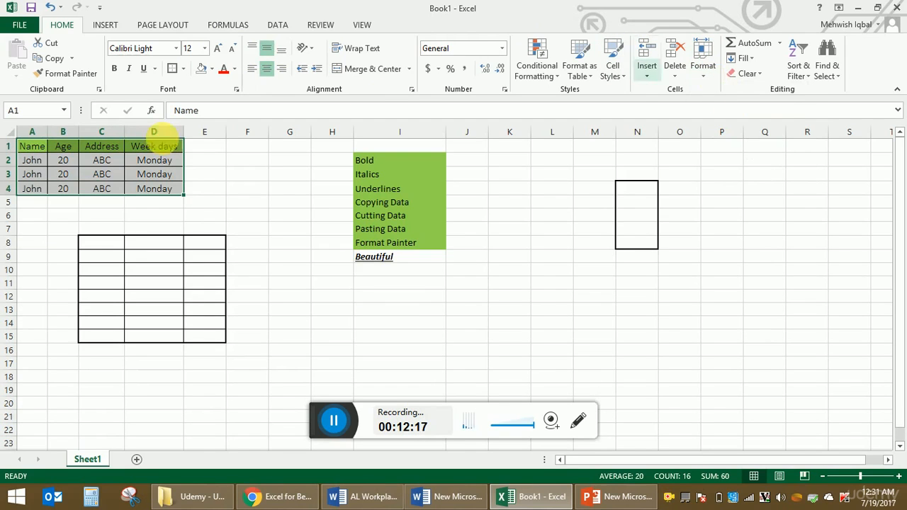
{"action": "left_click", "coordinate": [121, 222]}
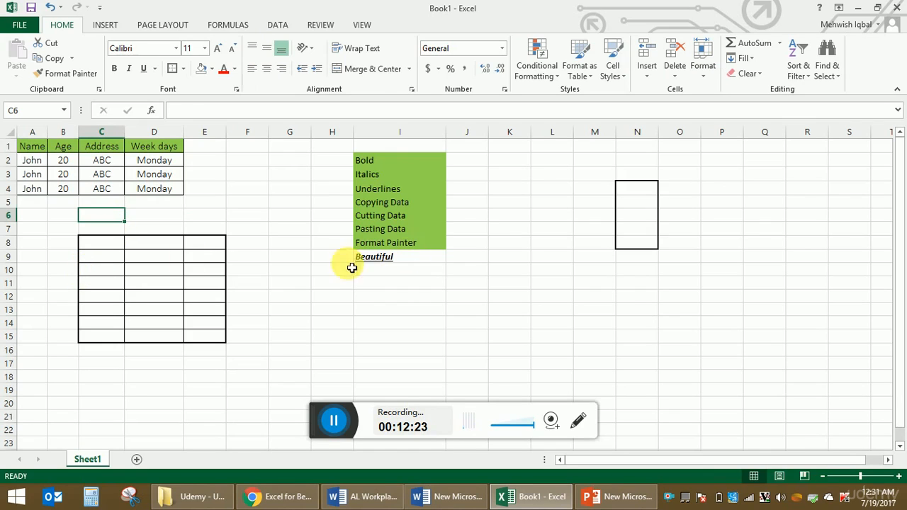
Copy the formatting of the "Bold" cell I2 onto the "Beautiful" cell I9 with Format Painter.
{"action": "left_click", "coordinate": [395, 163]}
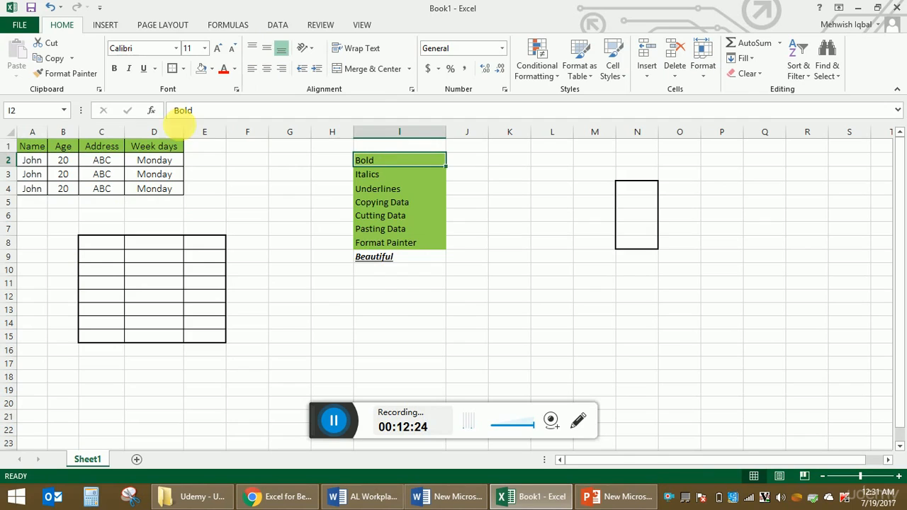
{"action": "left_click", "coordinate": [67, 73]}
{"action": "left_click", "coordinate": [412, 260]}
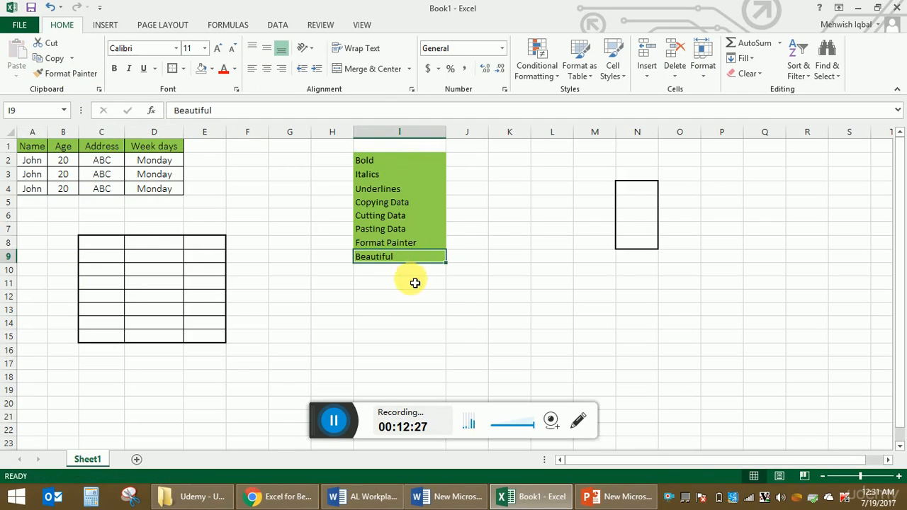